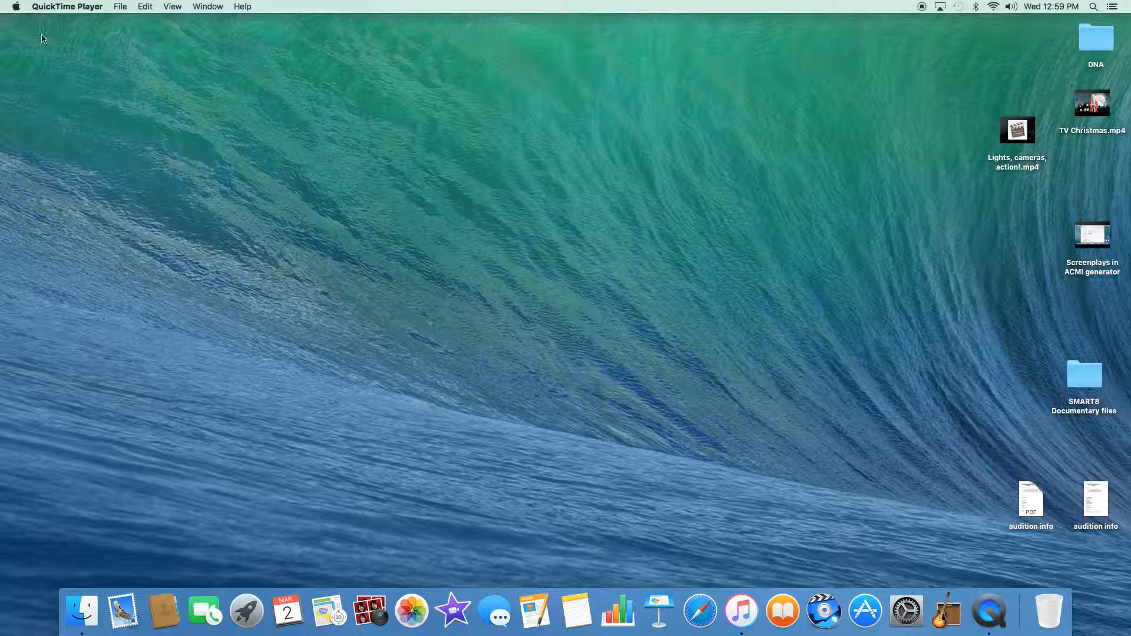
Step: Check the selected sound input and output devices in System Preferences and close the Sound settings
{"action": "left_click", "coordinate": [16, 7]}
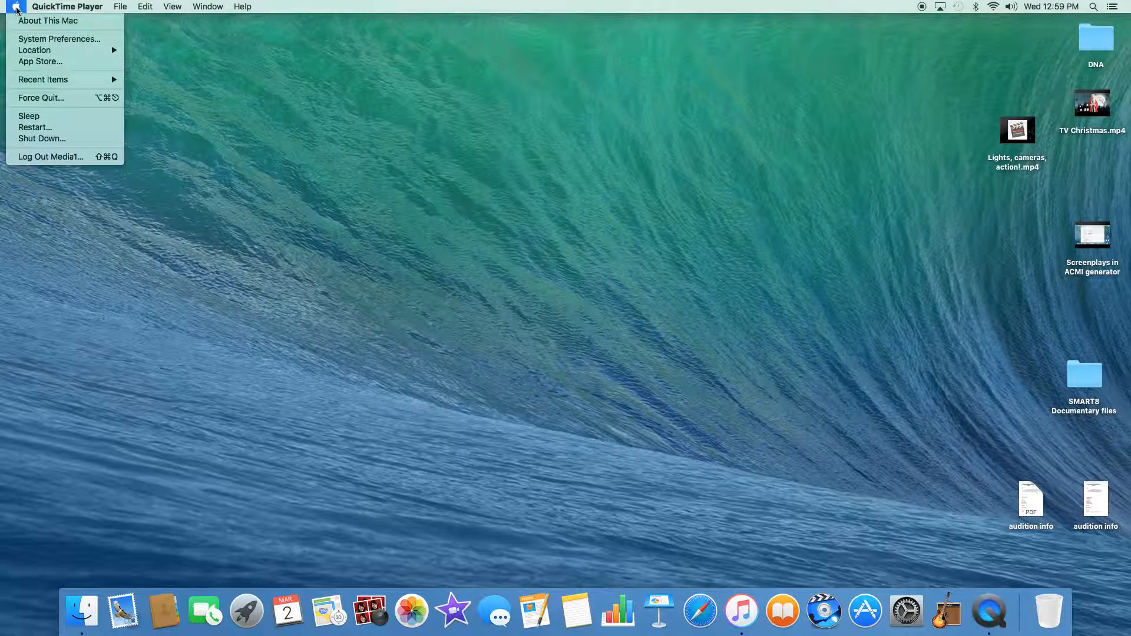
{"action": "left_click", "coordinate": [35, 38]}
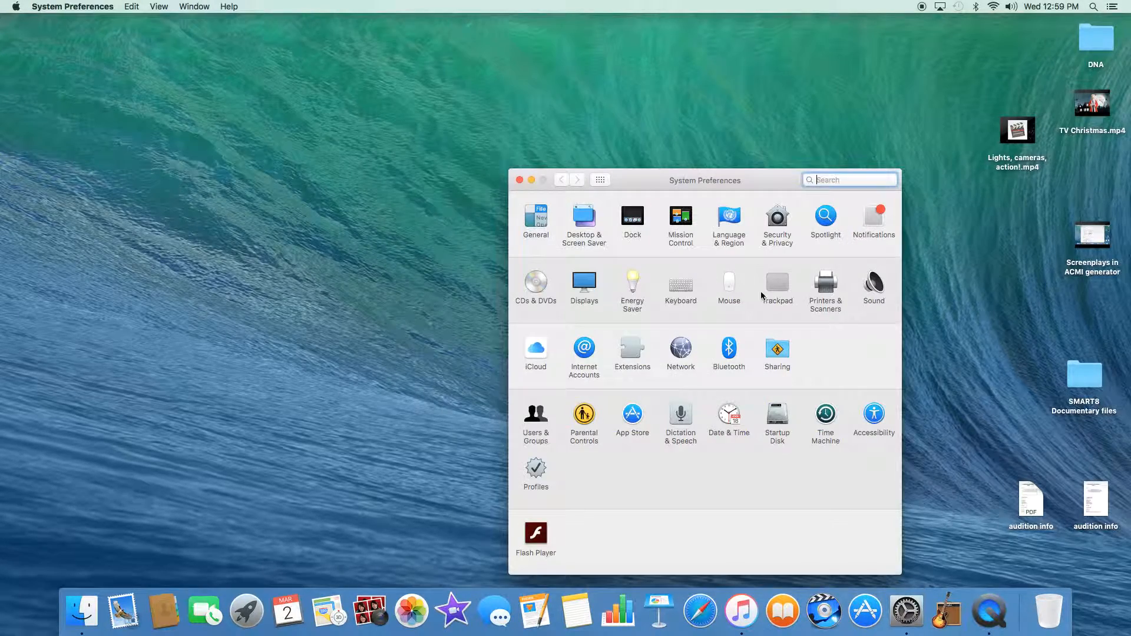
{"action": "left_click", "coordinate": [874, 283]}
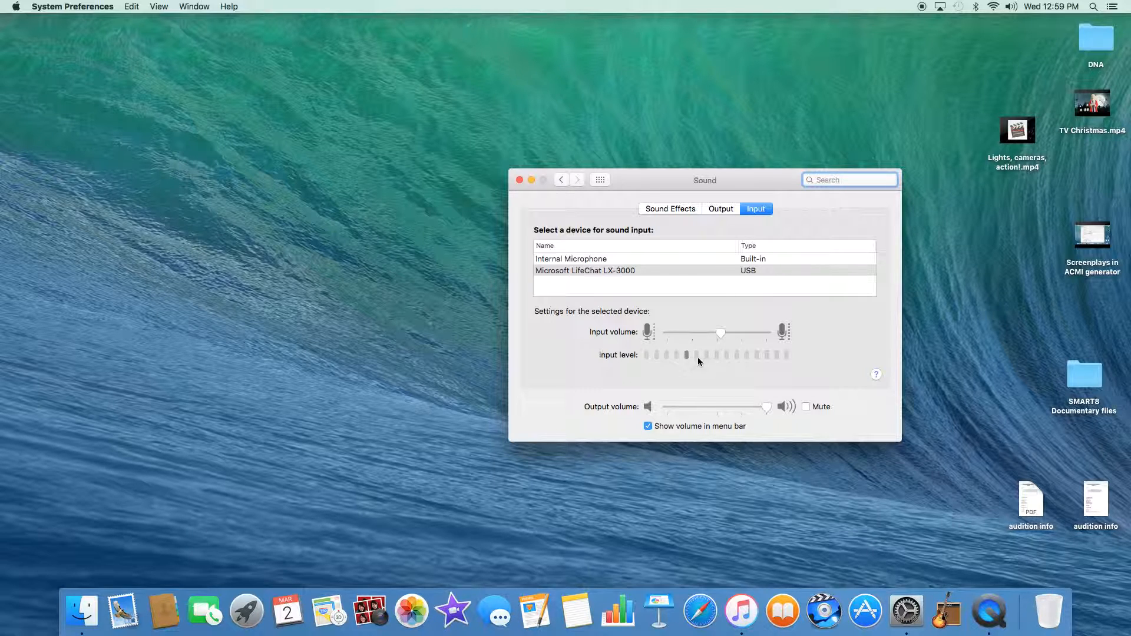
{"action": "left_click", "coordinate": [720, 209]}
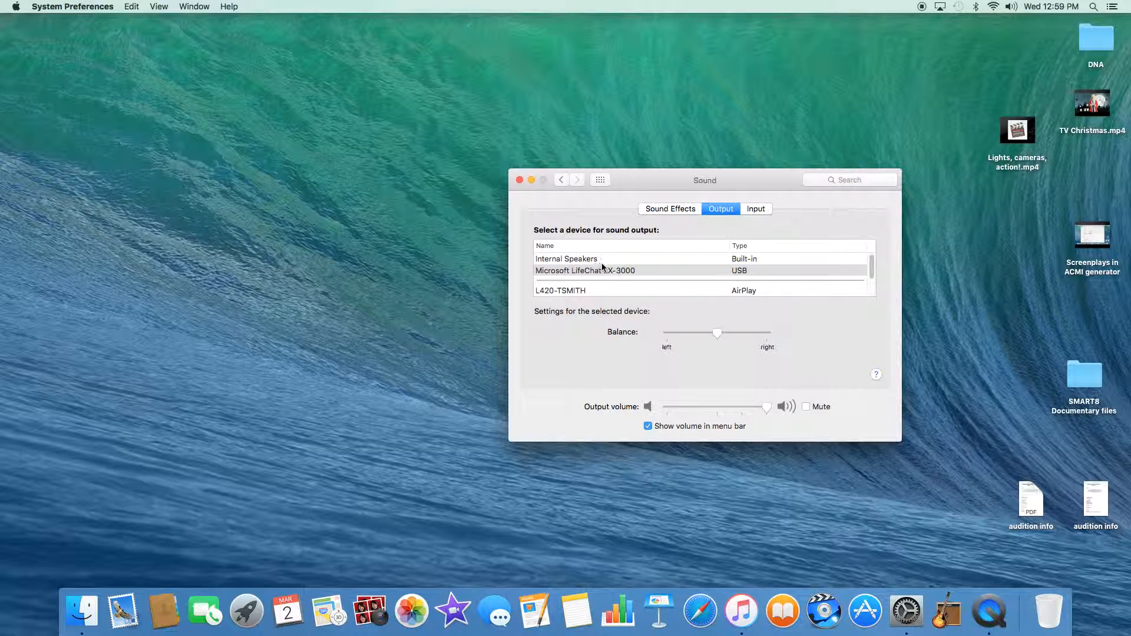
{"action": "left_click", "coordinate": [519, 180]}
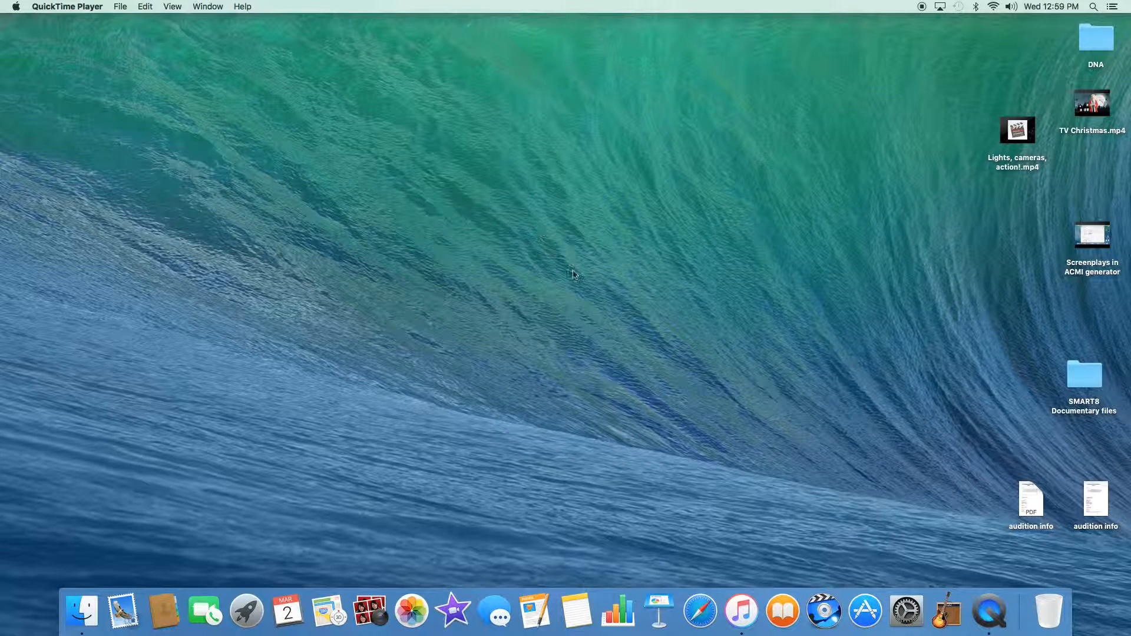
Step: Switch to GarageBand, close the open pets podcast project and create a new project from the Voice template
{"action": "left_click", "coordinate": [947, 611]}
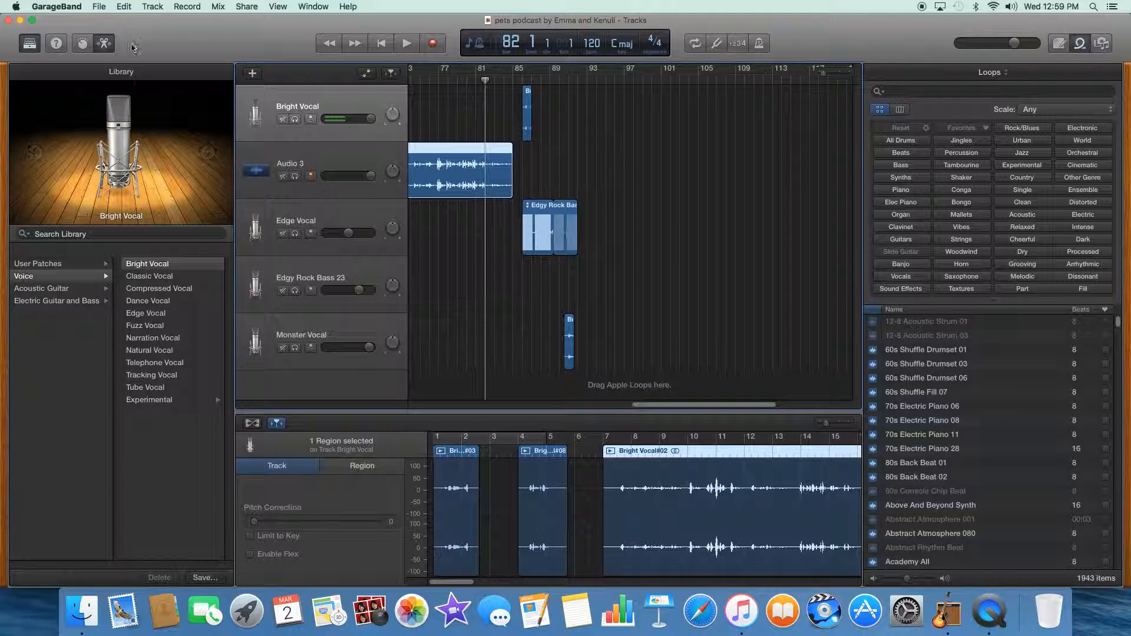
{"action": "left_click", "coordinate": [99, 7]}
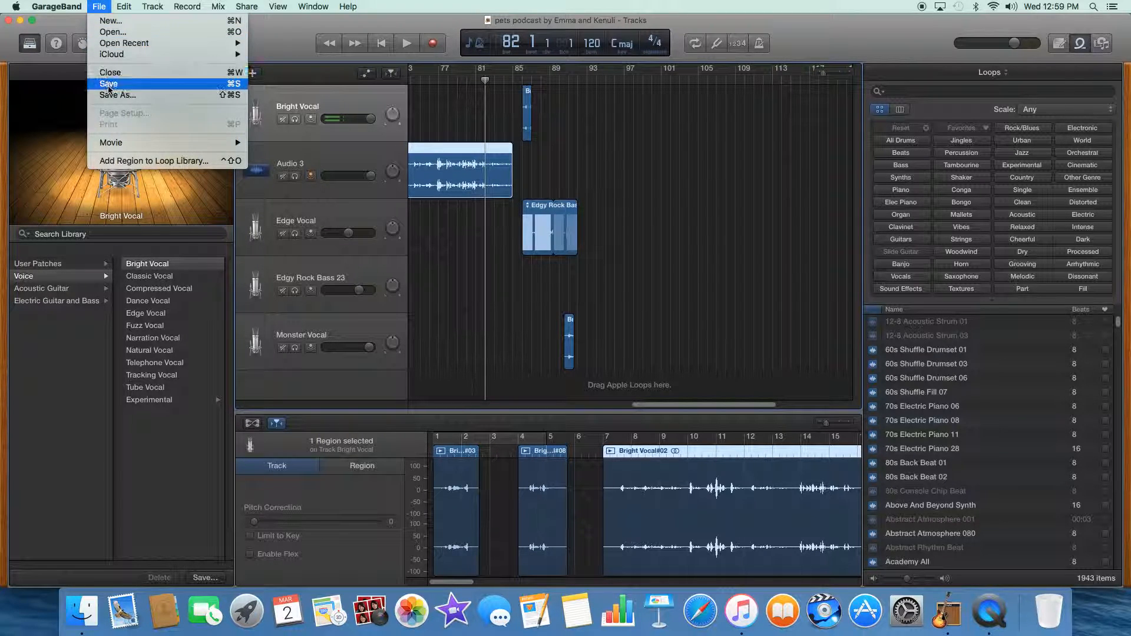
{"action": "left_click", "coordinate": [108, 89]}
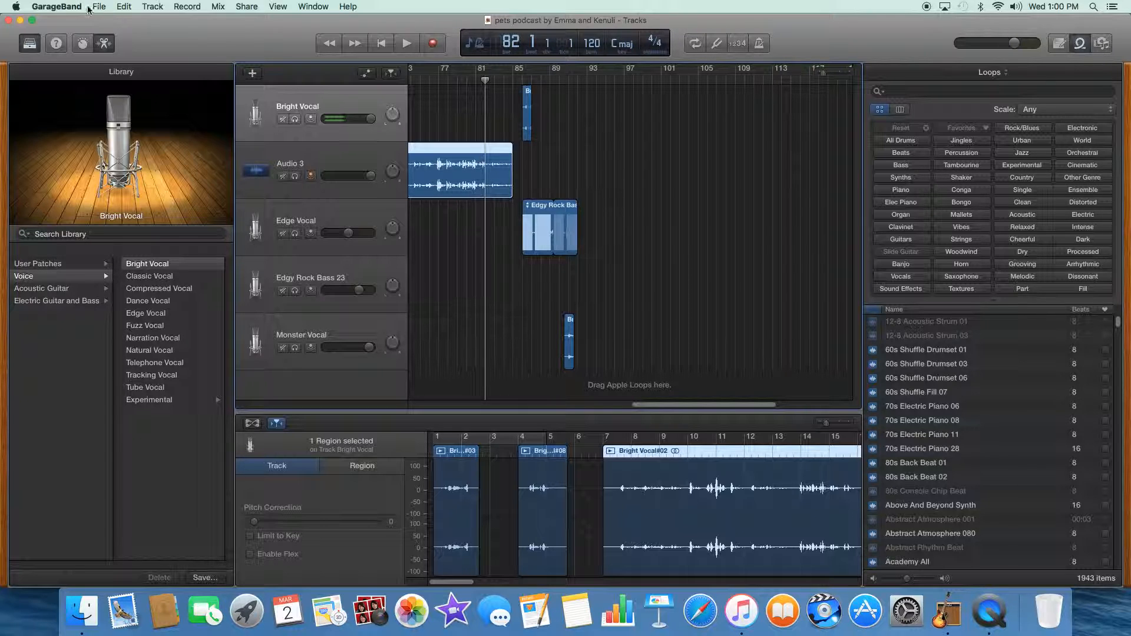
{"action": "left_click", "coordinate": [8, 20]}
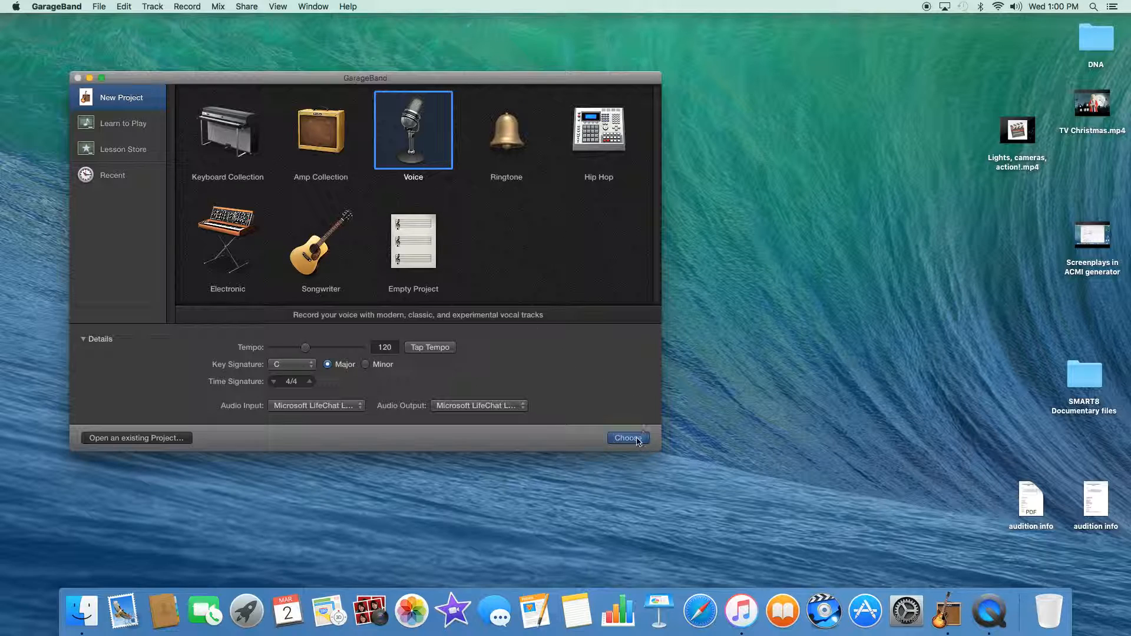
{"action": "key", "text": "Return"}
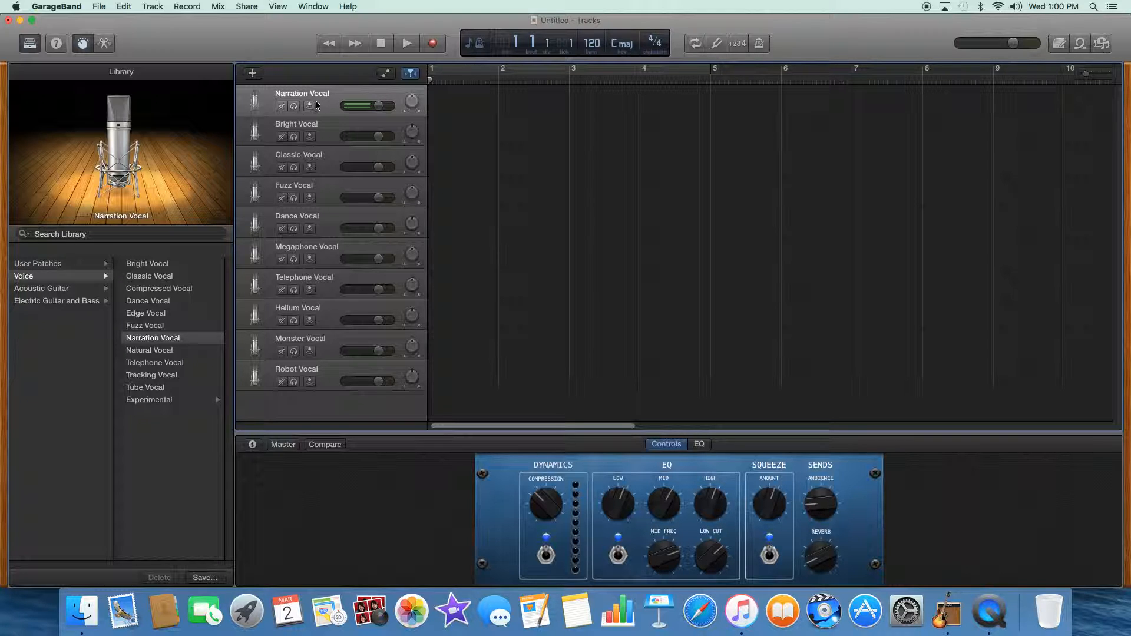
Step: Record a short take on the Narration Vocal track and play it back from the beginning
{"action": "left_click", "coordinate": [433, 44]}
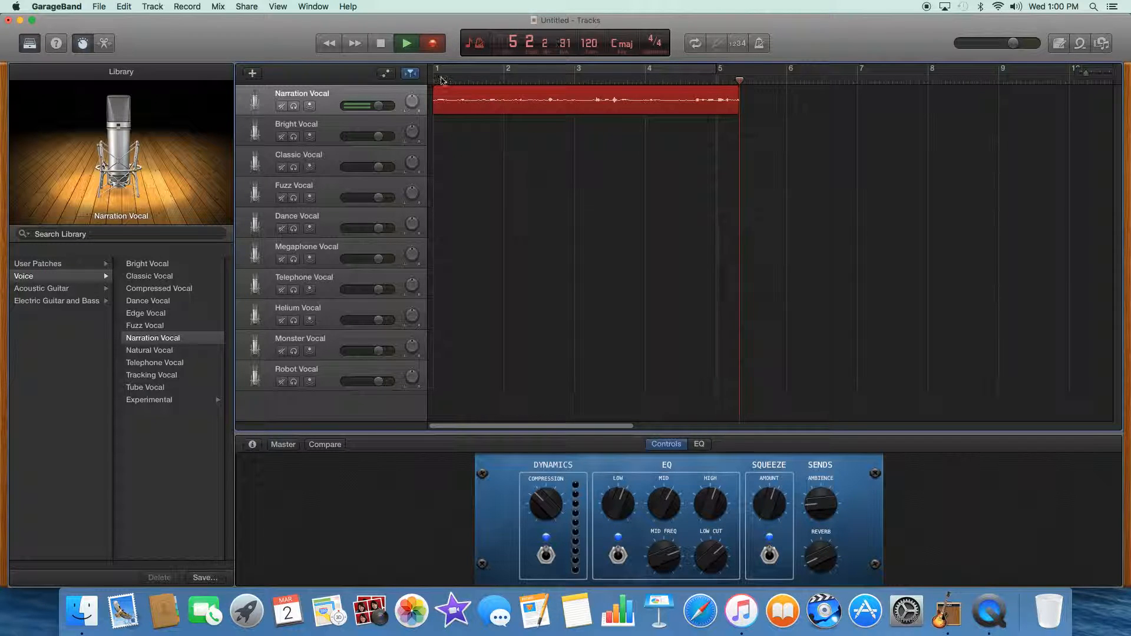
{"action": "left_click", "coordinate": [380, 46]}
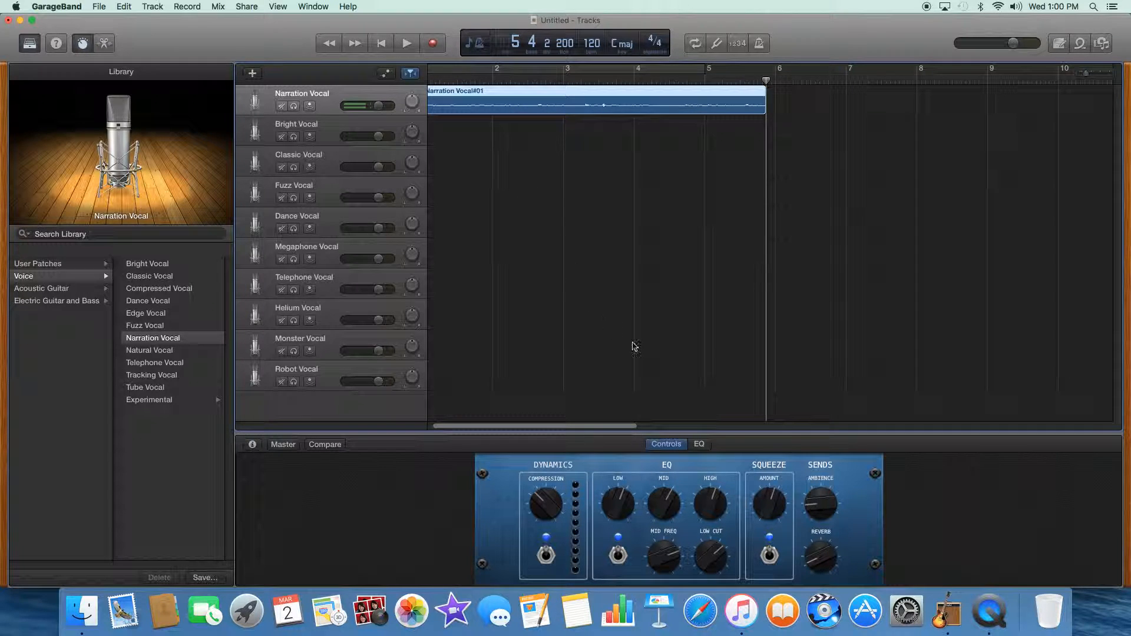
{"action": "left_click_drag", "start_coordinate": [765, 82], "coordinate": [388, 75]}
{"action": "key", "text": "space"}
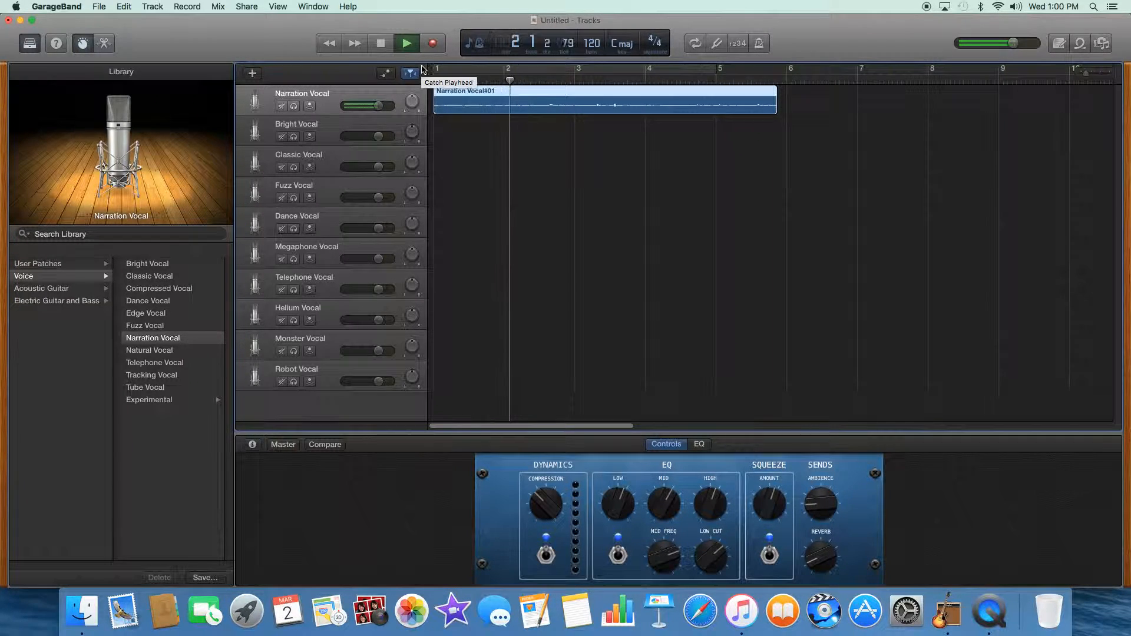
{"action": "left_click", "coordinate": [385, 50]}
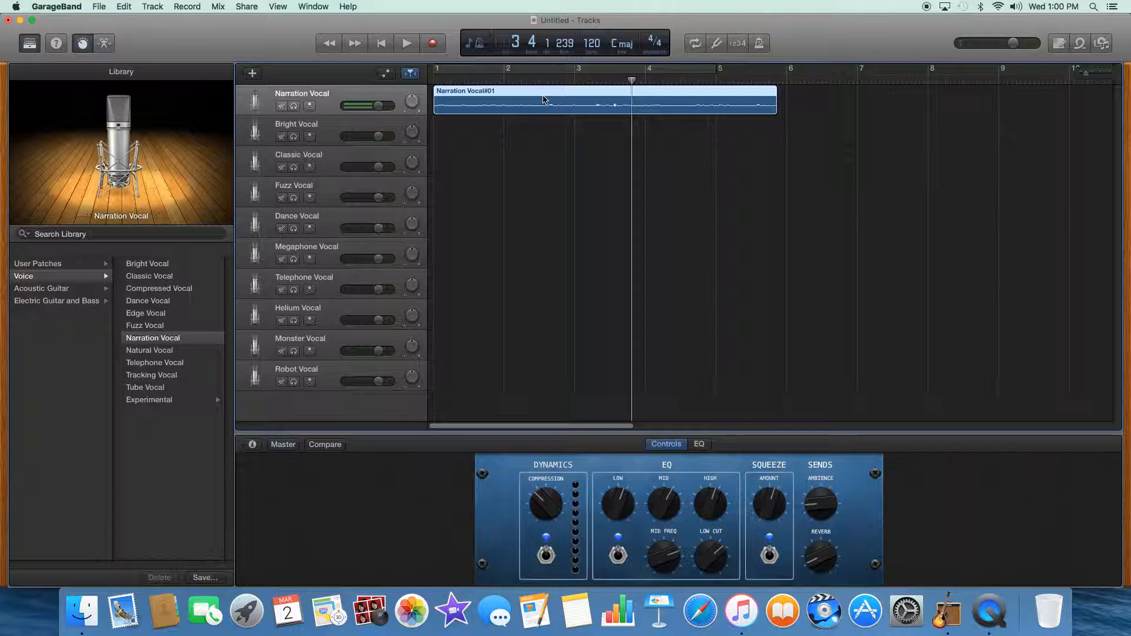
Step: Try deleting the recorded region and moving it to the Bright Vocal track, restoring it to Narration Vocal each time
{"action": "key", "text": "Delete"}
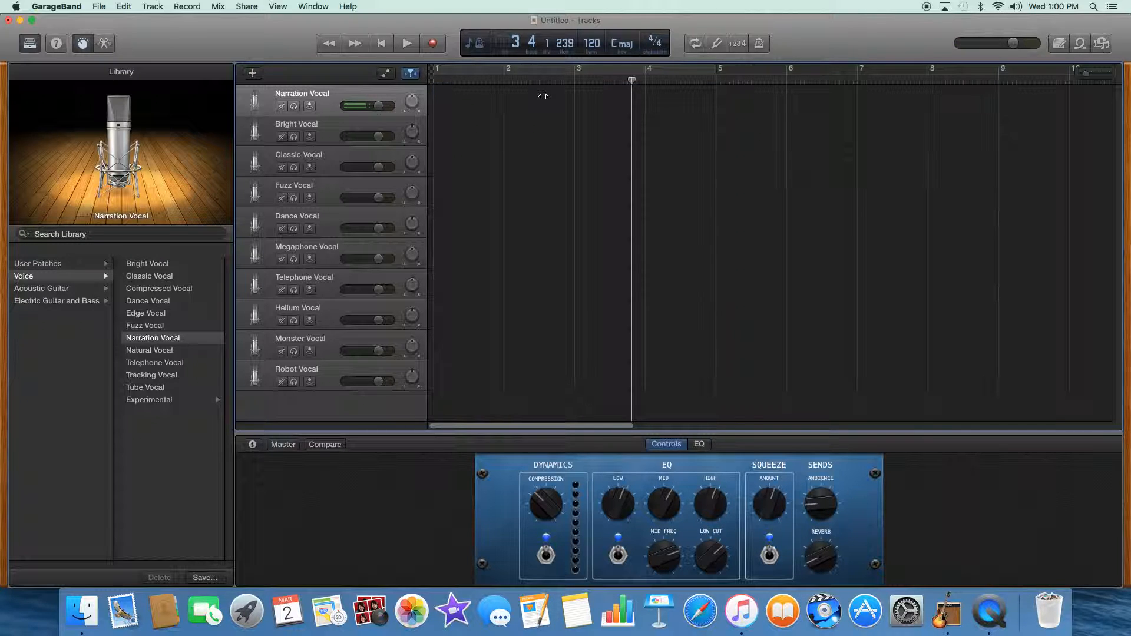
{"action": "key", "text": "super+z"}
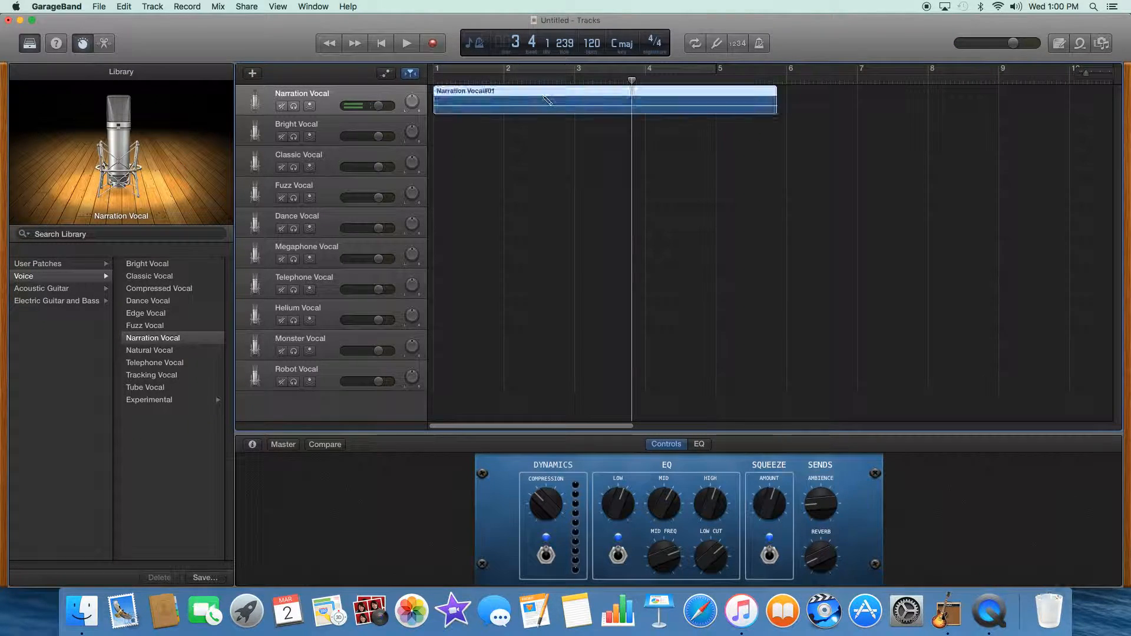
{"action": "left_click_drag", "start_coordinate": [547, 94], "coordinate": [539, 126]}
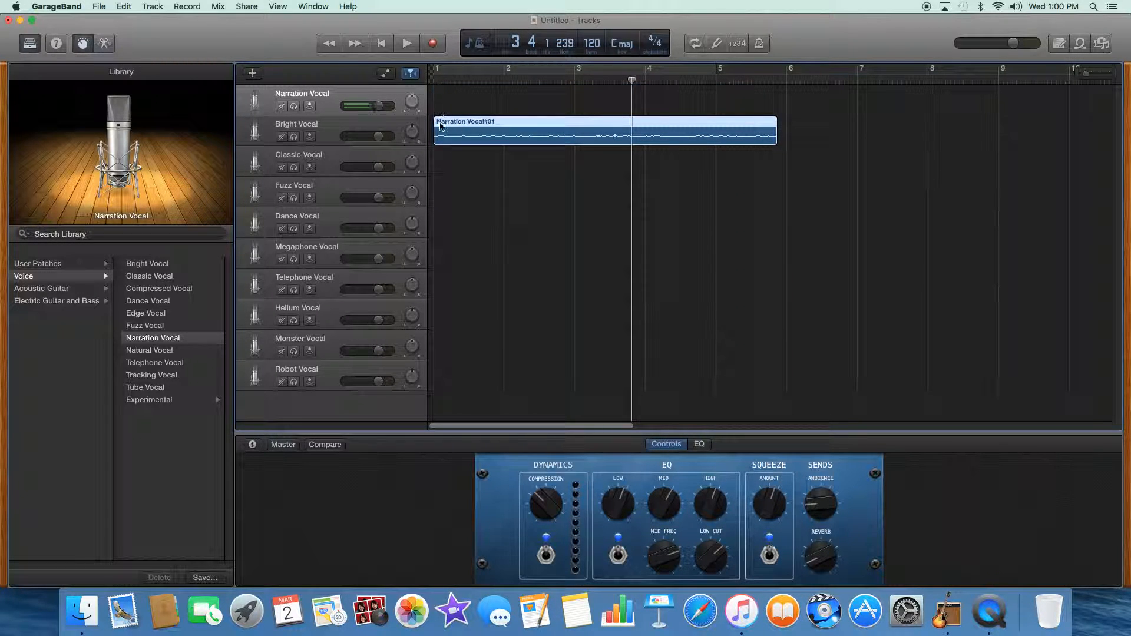
{"action": "left_click_drag", "start_coordinate": [460, 130], "coordinate": [479, 99]}
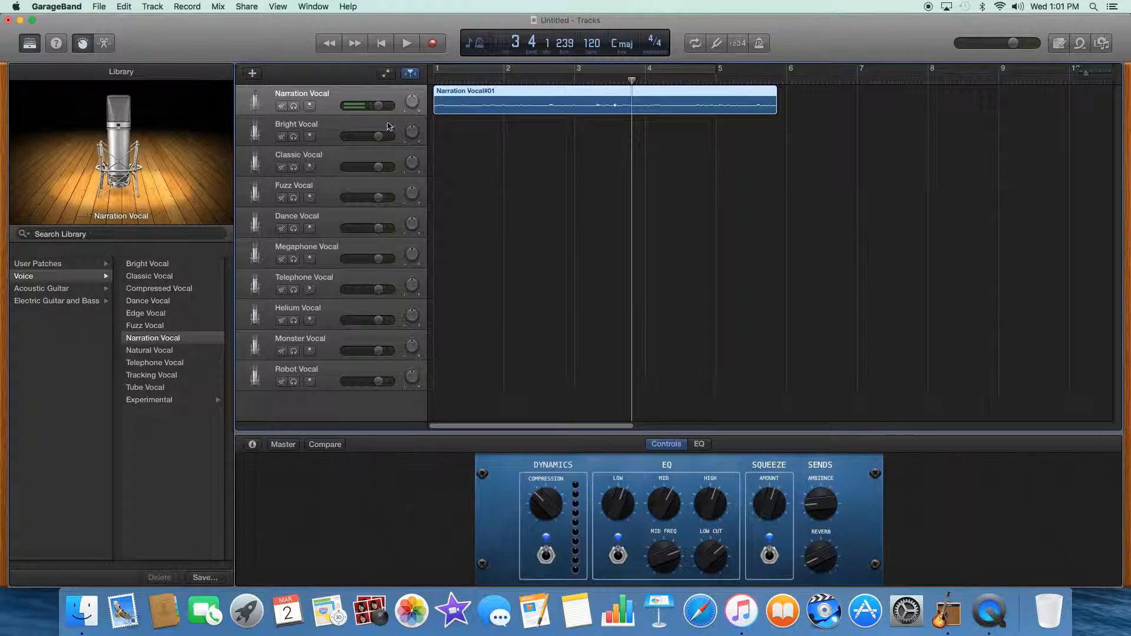
Step: Delete the Narration Vocal track with its recording, and the Bright Vocal, Classic Vocal and Fuzz Vocal tracks
{"action": "right_click", "coordinate": [330, 135]}
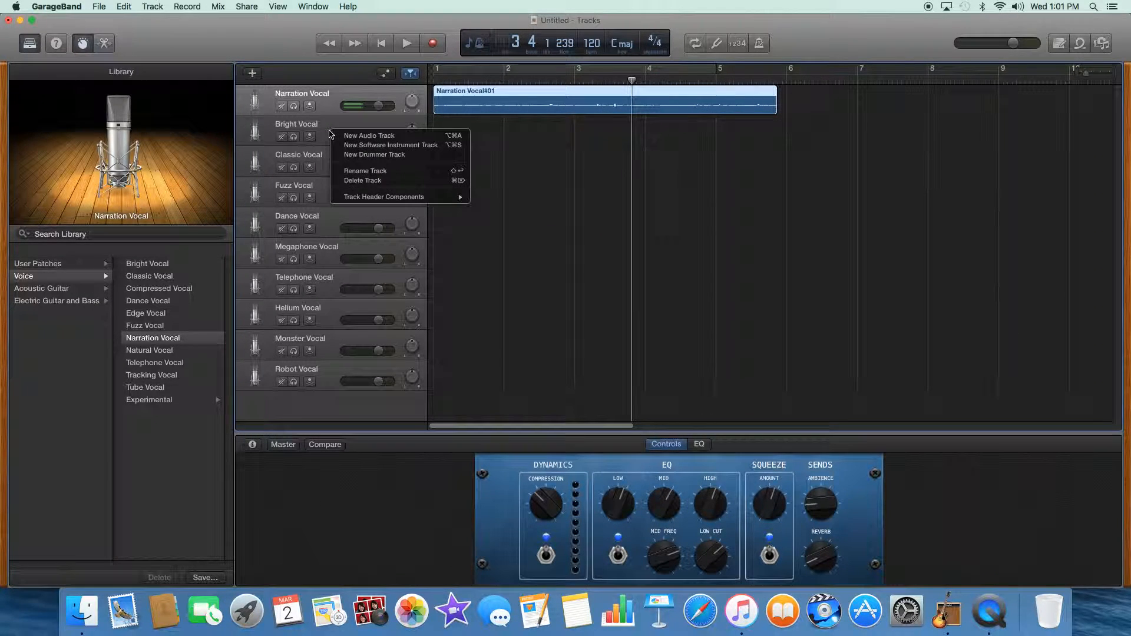
{"action": "left_click", "coordinate": [343, 175]}
{"action": "key", "text": "Return"}
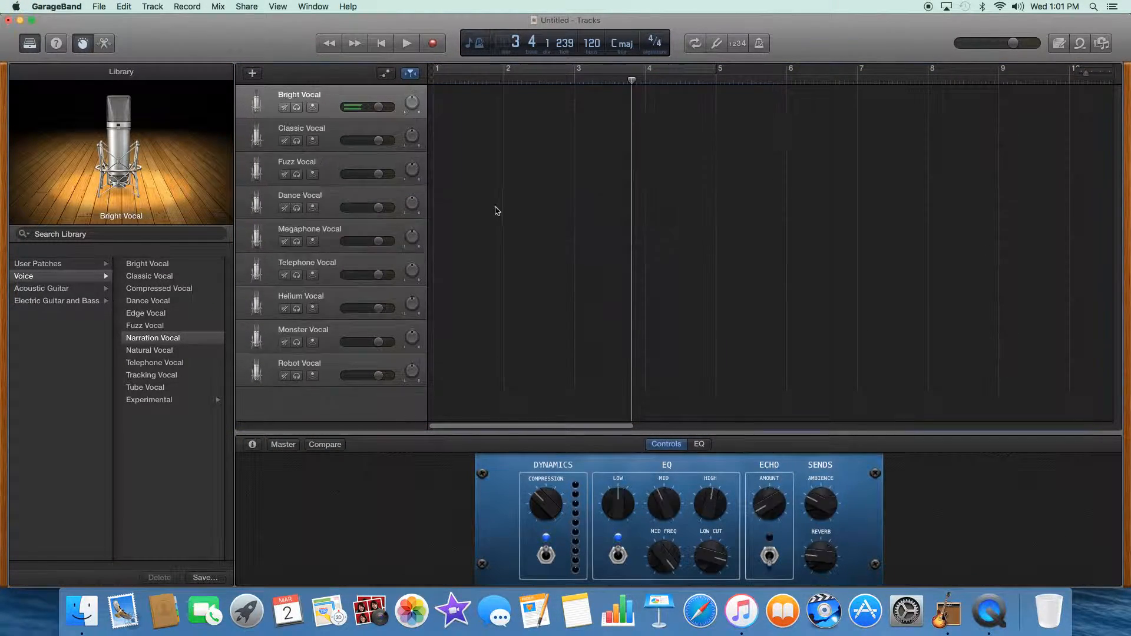
{"action": "right_click", "coordinate": [347, 147]}
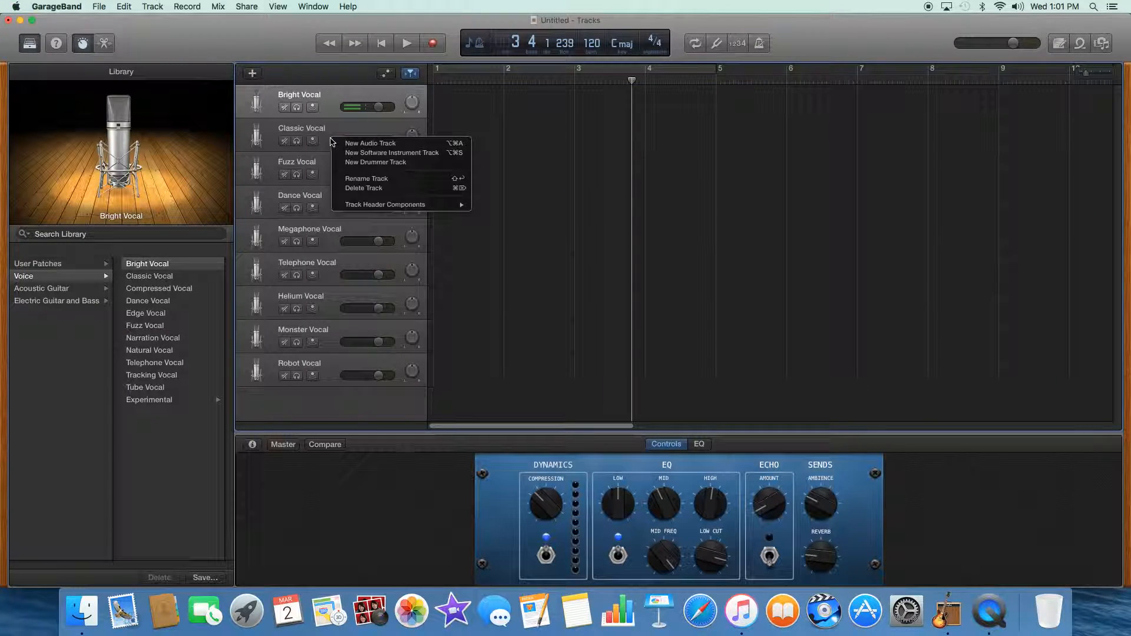
{"action": "left_click", "coordinate": [347, 187]}
{"action": "right_click", "coordinate": [334, 152]}
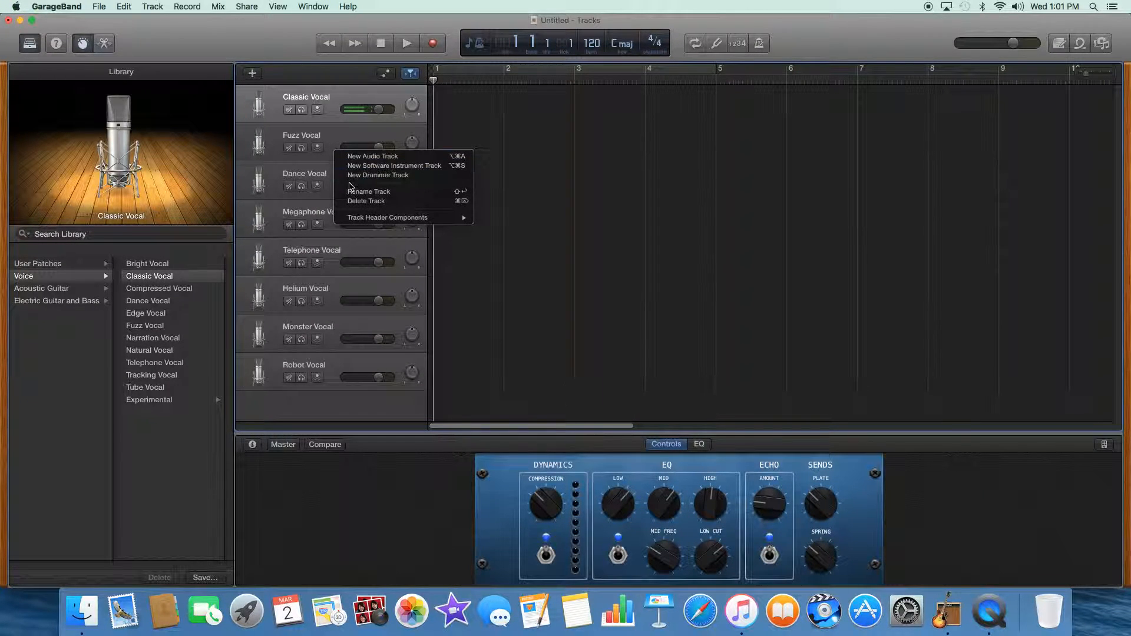
{"action": "left_click", "coordinate": [355, 201]}
{"action": "right_click", "coordinate": [337, 160]}
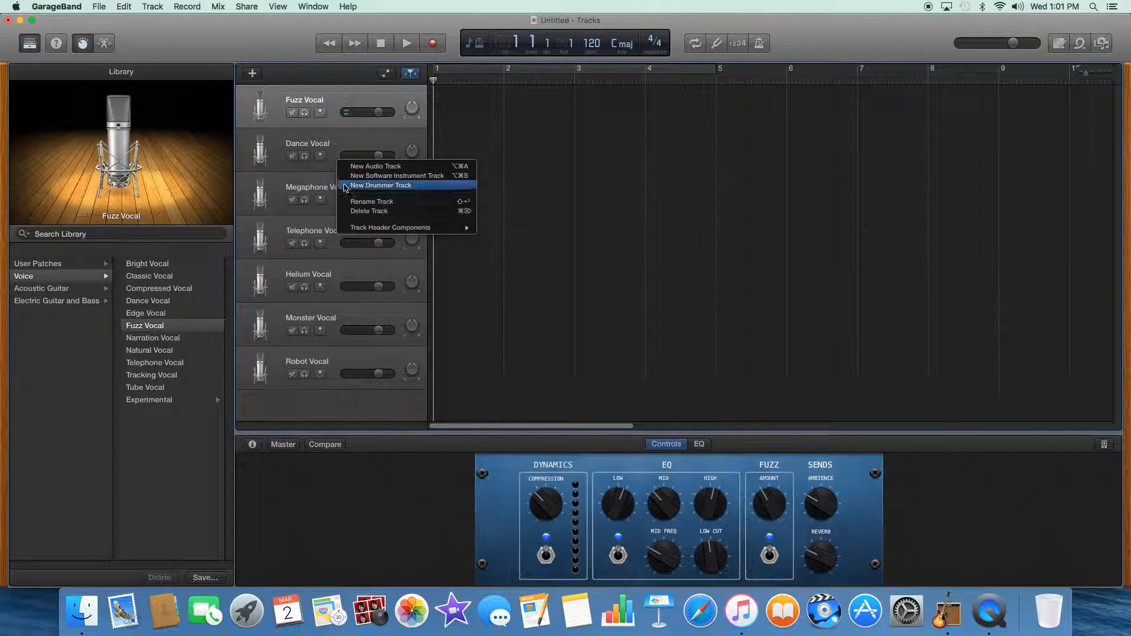
{"action": "left_click", "coordinate": [355, 210]}
Step: Delete the Dance, Megaphone, Telephone, Helium and Monster Vocal tracks, keeping only the Robot Vocal track
{"action": "right_click", "coordinate": [338, 175]}
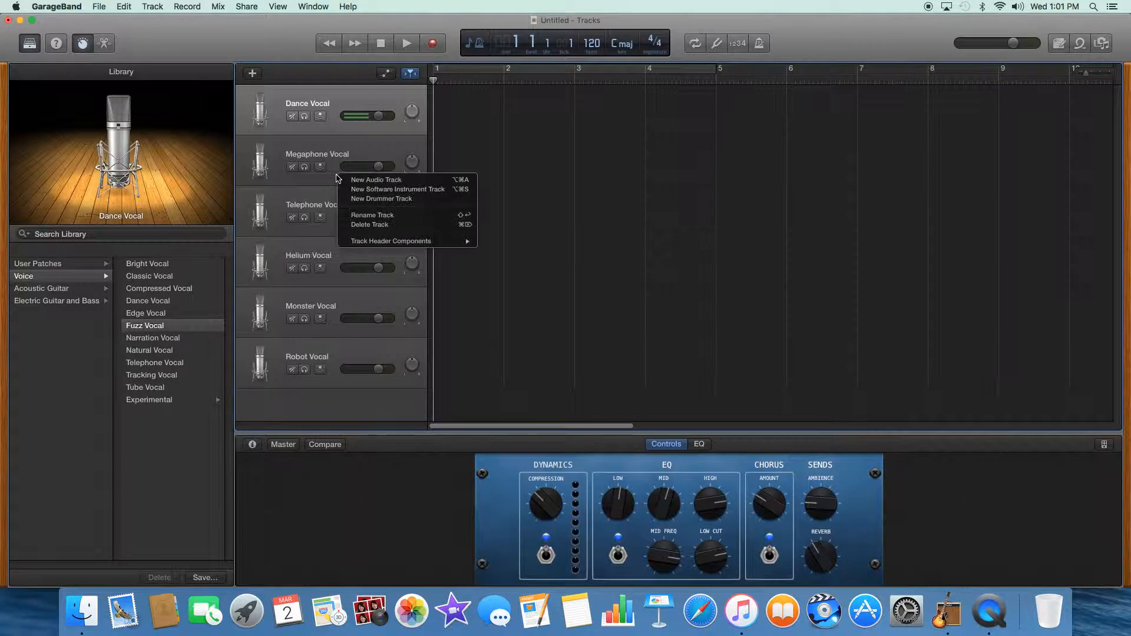
{"action": "left_click", "coordinate": [356, 225]}
{"action": "right_click", "coordinate": [340, 190]}
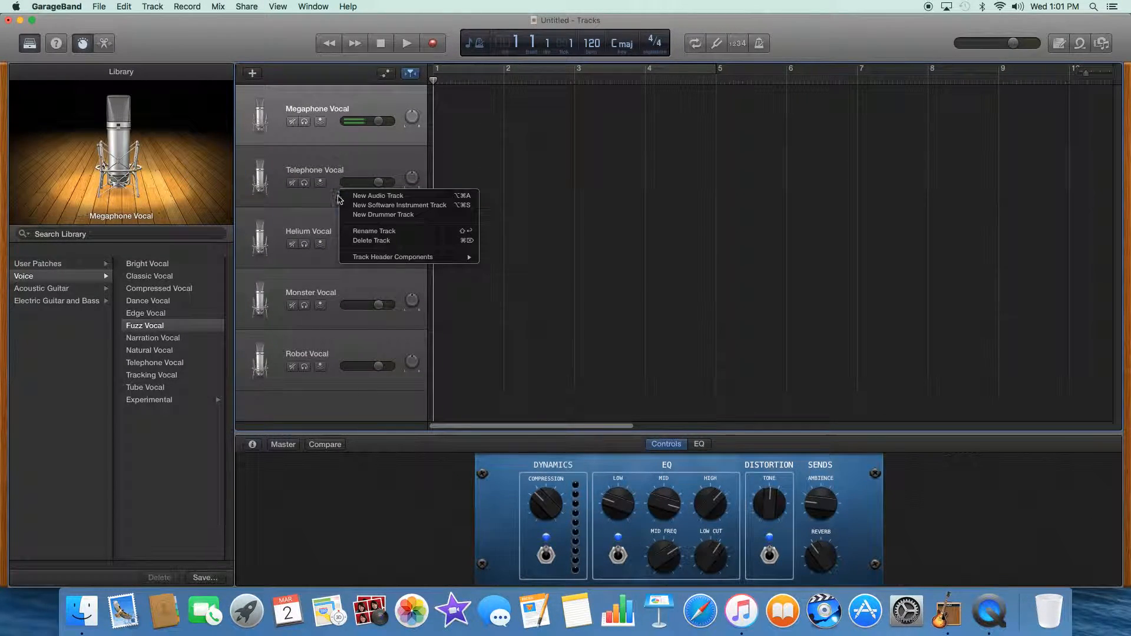
{"action": "left_click", "coordinate": [364, 242]}
{"action": "right_click", "coordinate": [338, 229]}
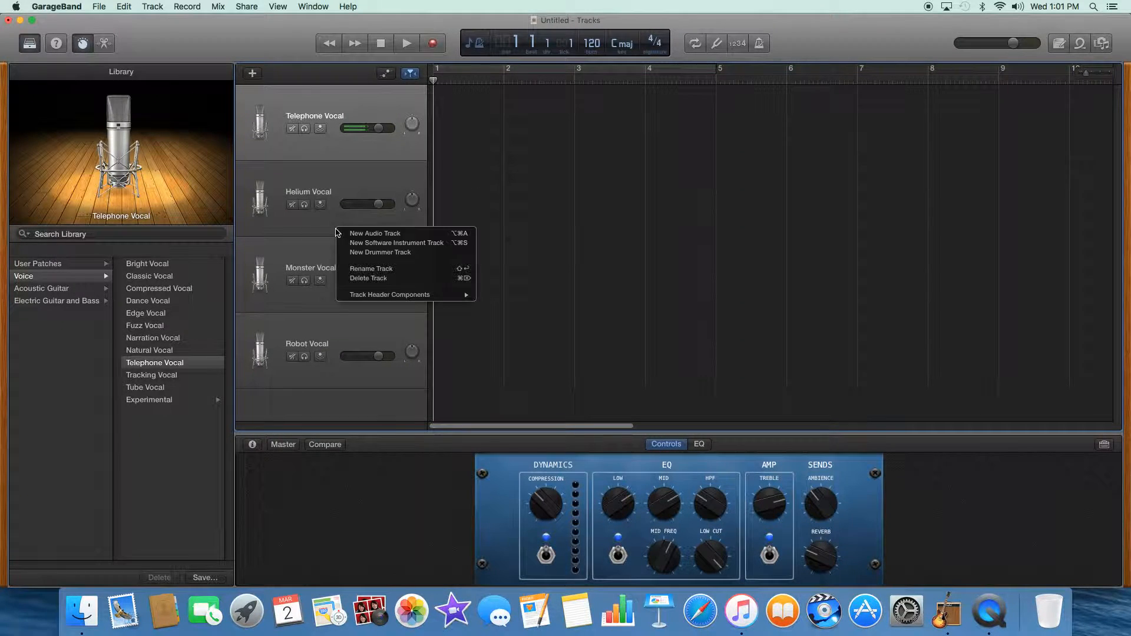
{"action": "left_click", "coordinate": [361, 278]}
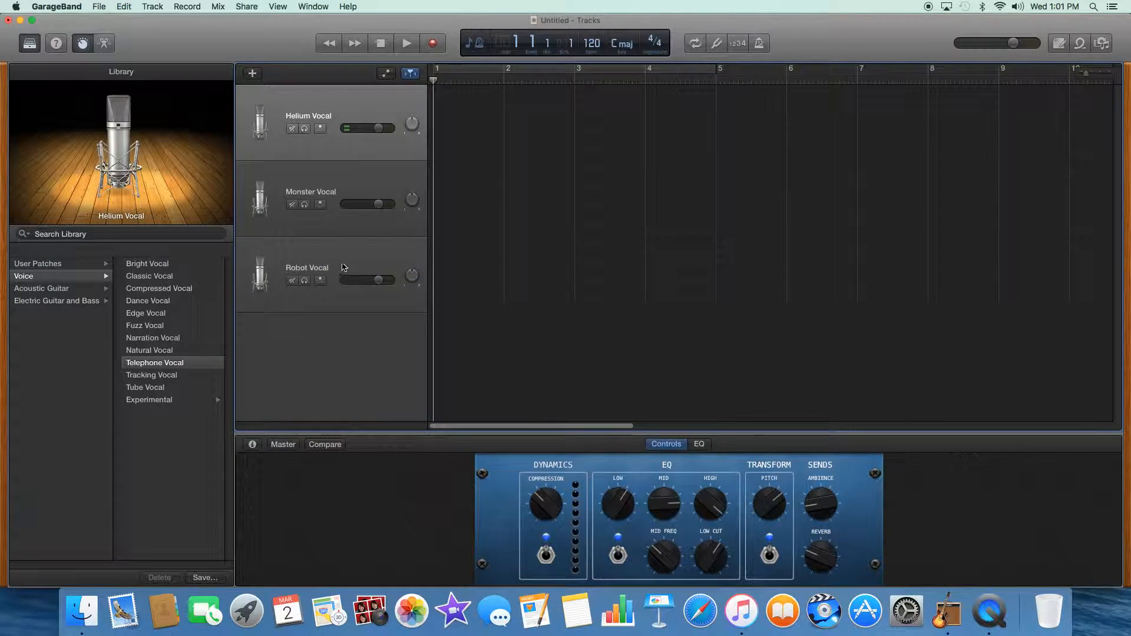
{"action": "right_click", "coordinate": [341, 263]}
{"action": "left_click", "coordinate": [365, 311]}
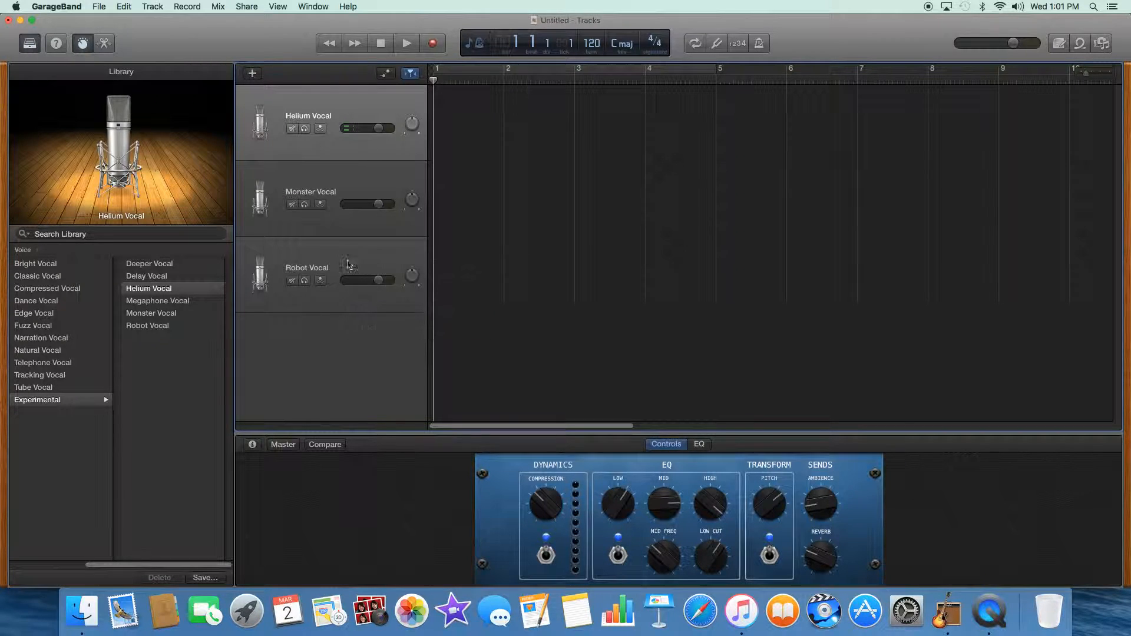
{"action": "right_click", "coordinate": [337, 229]}
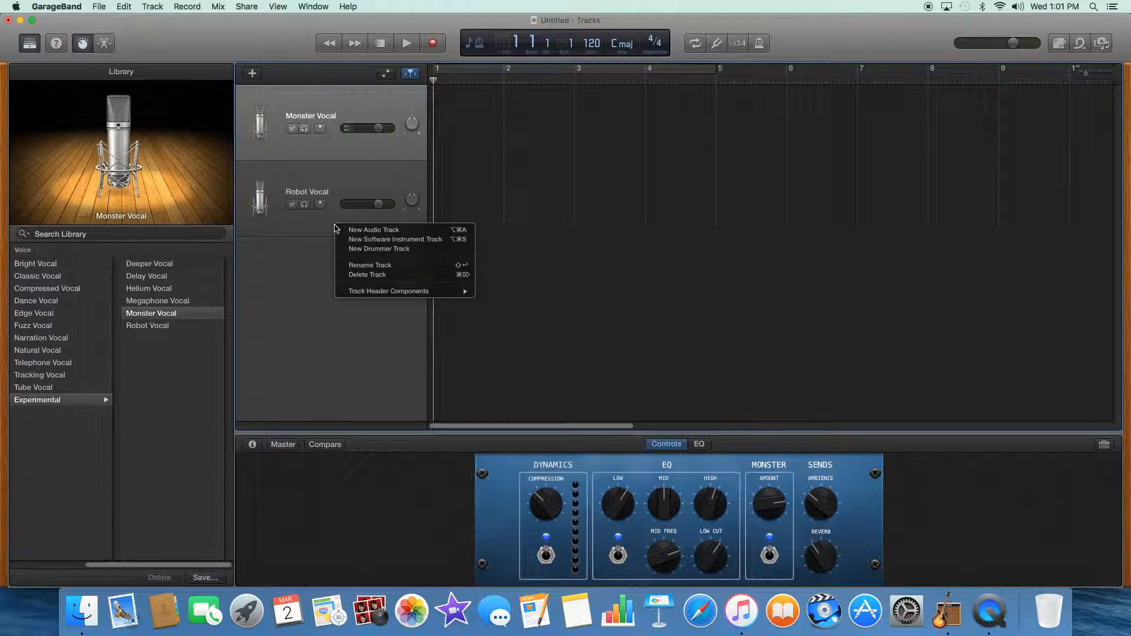
{"action": "left_click", "coordinate": [360, 276]}
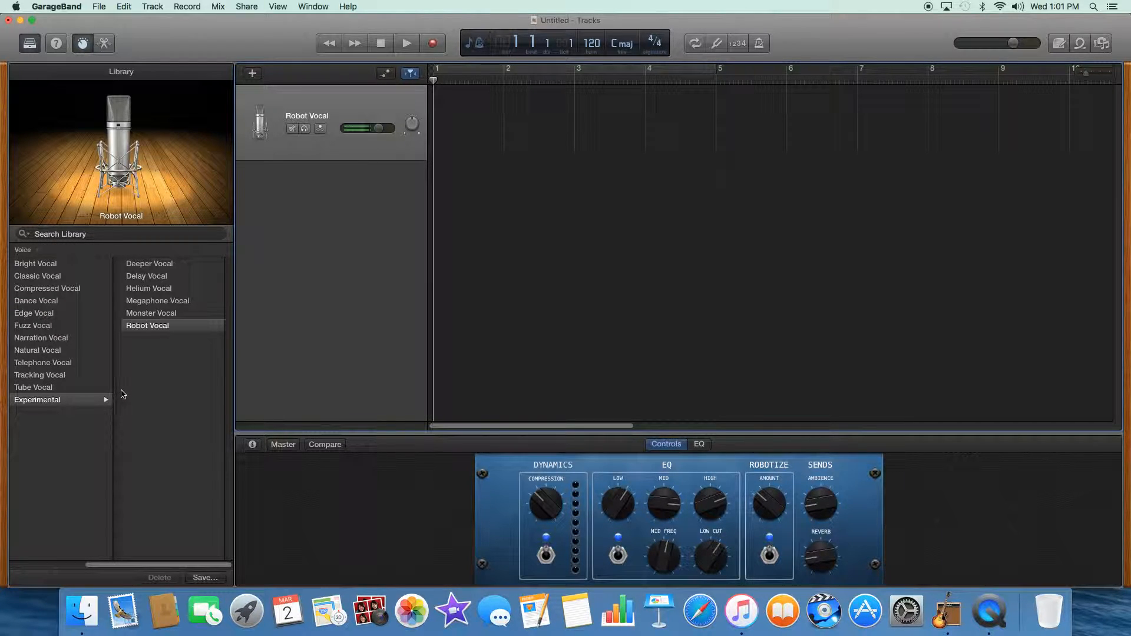
Step: Change the remaining track's voice to Narration Vocal and record a short take of about one bar on it
{"action": "left_click", "coordinate": [43, 276]}
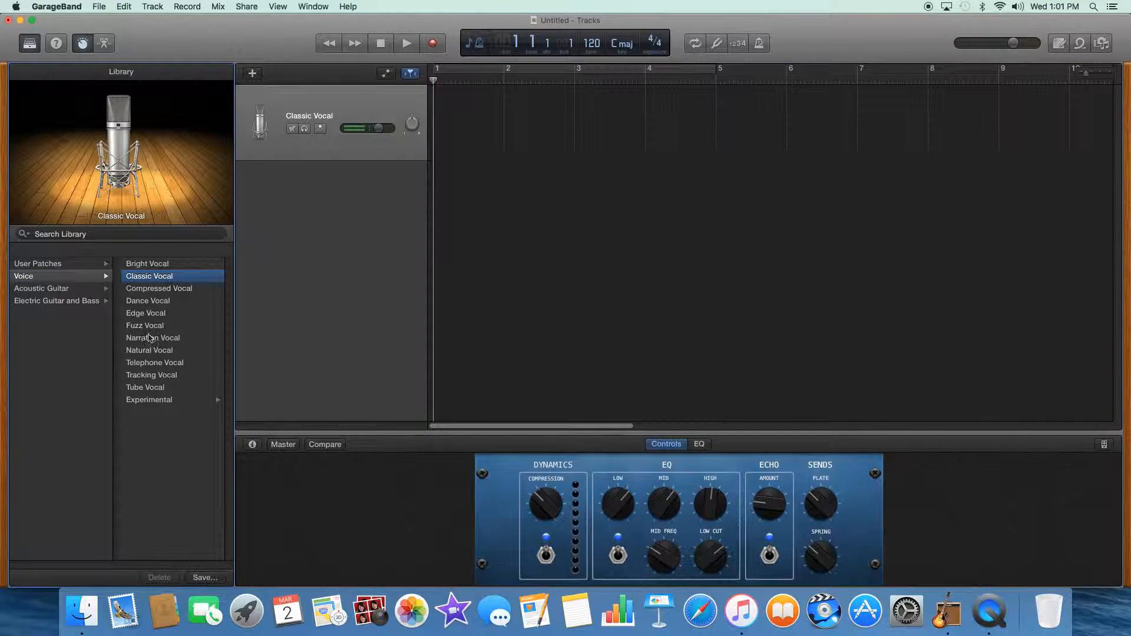
{"action": "left_click", "coordinate": [148, 337]}
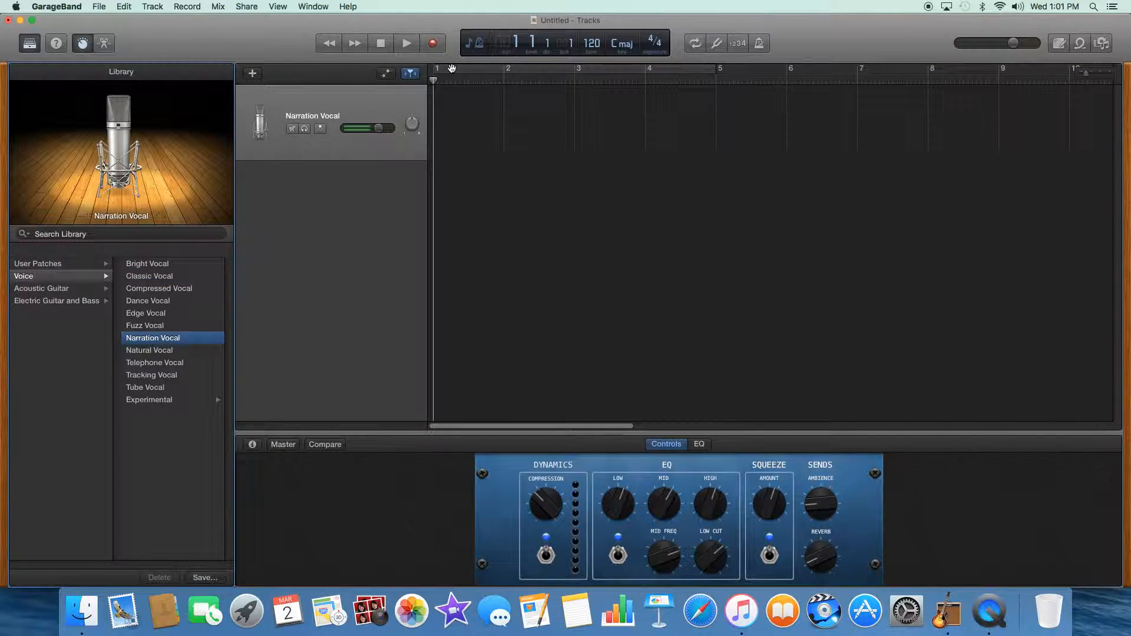
{"action": "left_click", "coordinate": [433, 44]}
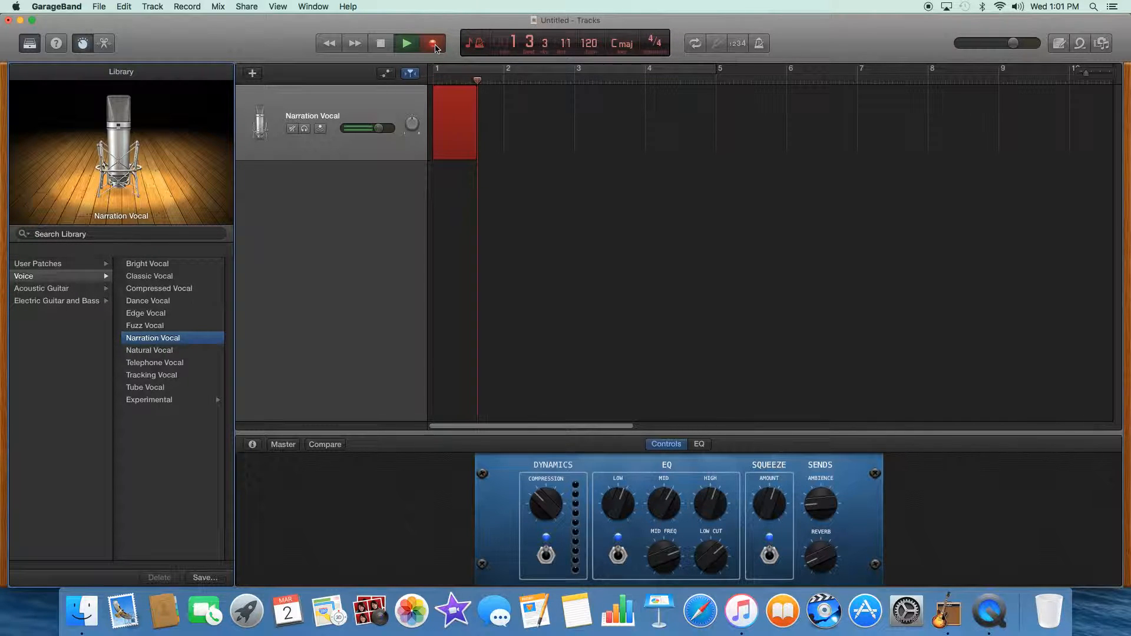
{"action": "key", "text": "space"}
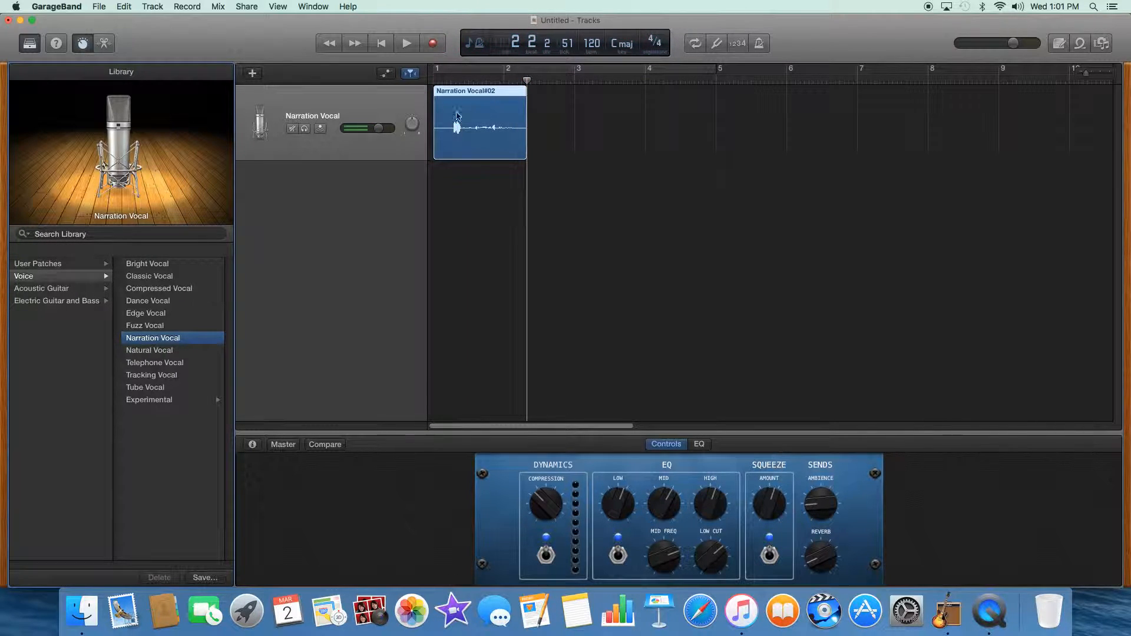
Step: Add a software instrument track and give it the Classic Clean guitar sound
{"action": "left_click", "coordinate": [252, 74]}
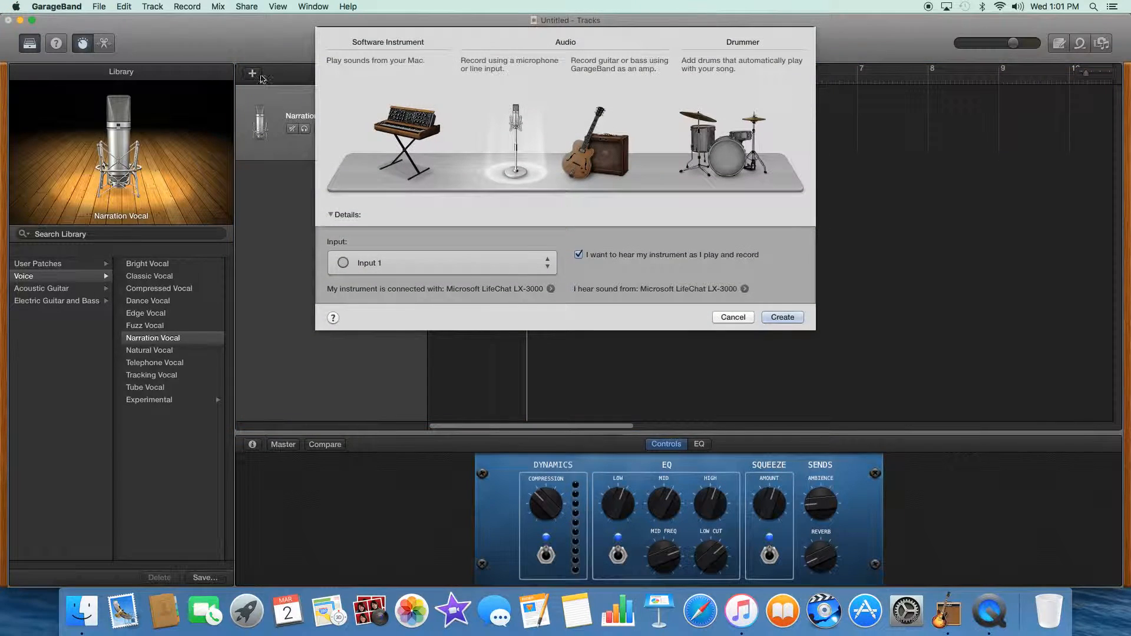
{"action": "left_click", "coordinate": [409, 135]}
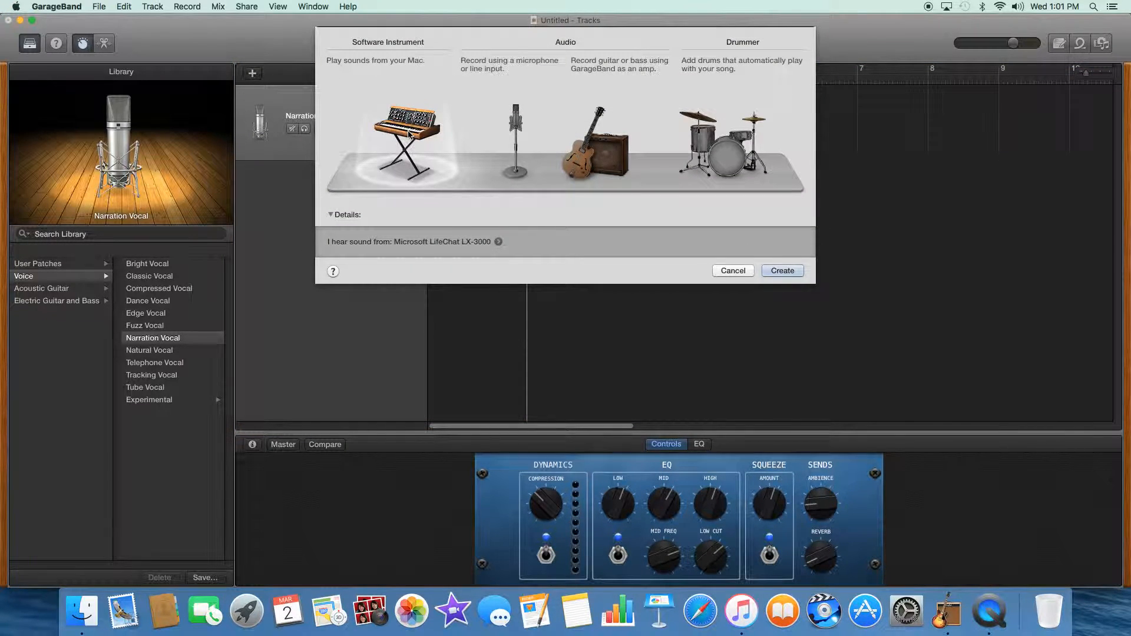
{"action": "left_click", "coordinate": [788, 271]}
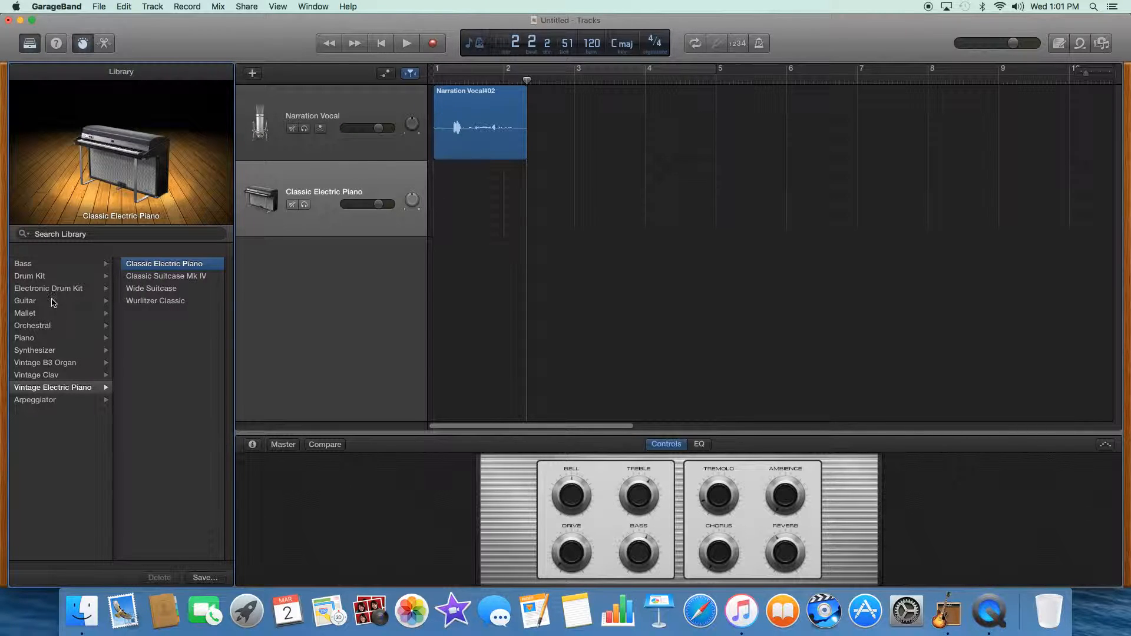
{"action": "left_click", "coordinate": [27, 302]}
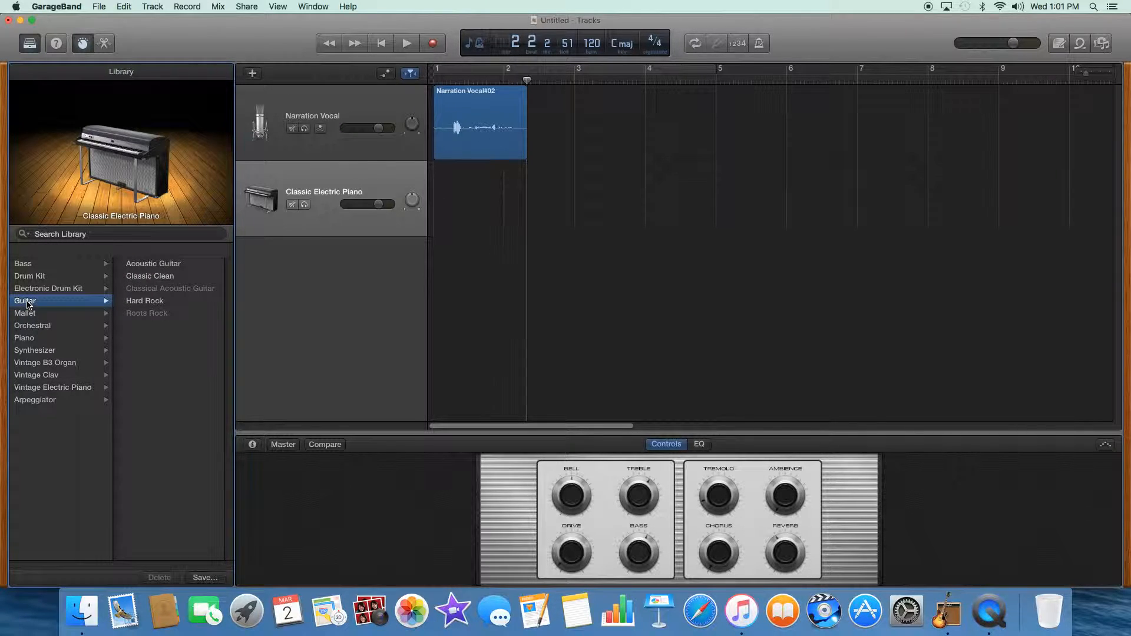
{"action": "left_click", "coordinate": [151, 281]}
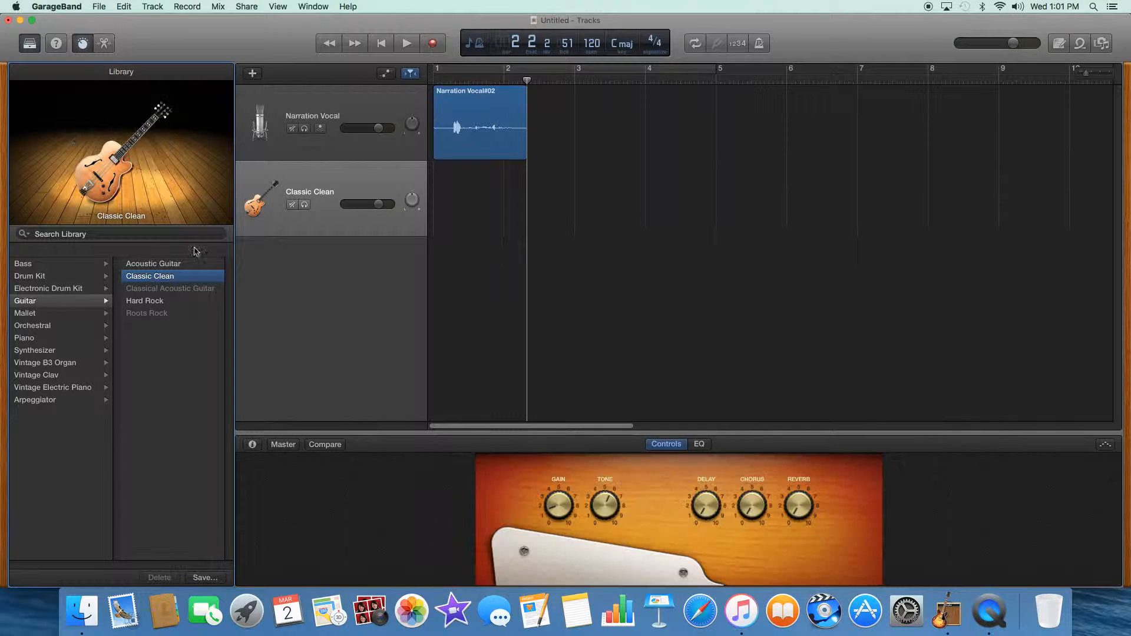
Step: Show Musical Typing for the Classic Clean track and try out its five lowest white notes
{"action": "left_click", "coordinate": [312, 6]}
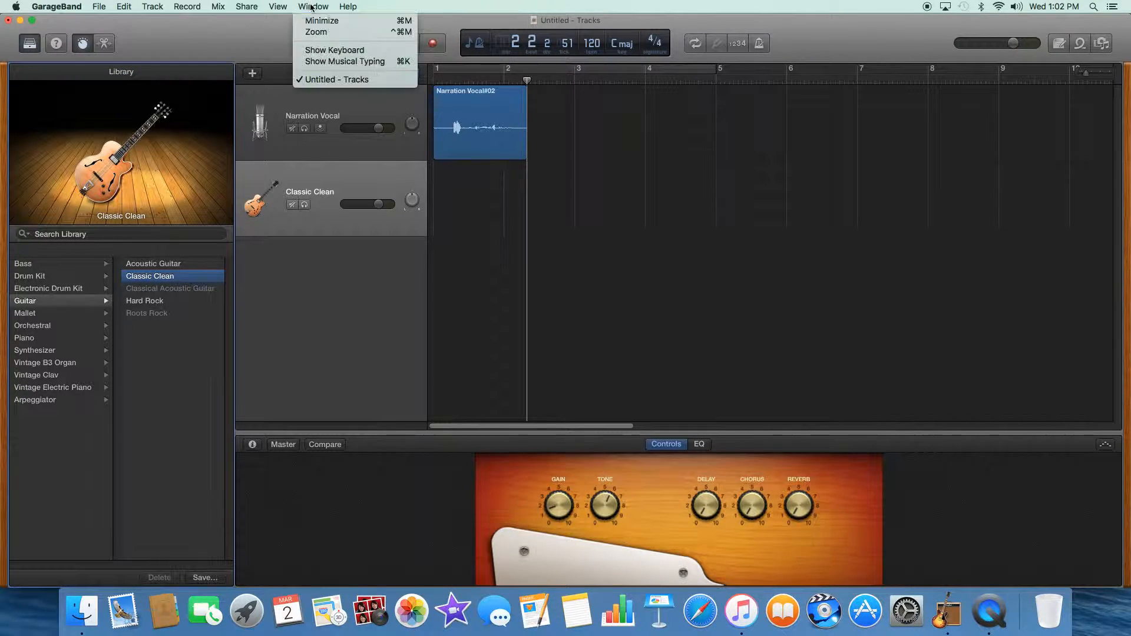
{"action": "left_click", "coordinate": [328, 62]}
{"action": "left_click_drag", "start_coordinate": [1012, 417], "coordinate": [839, 355]}
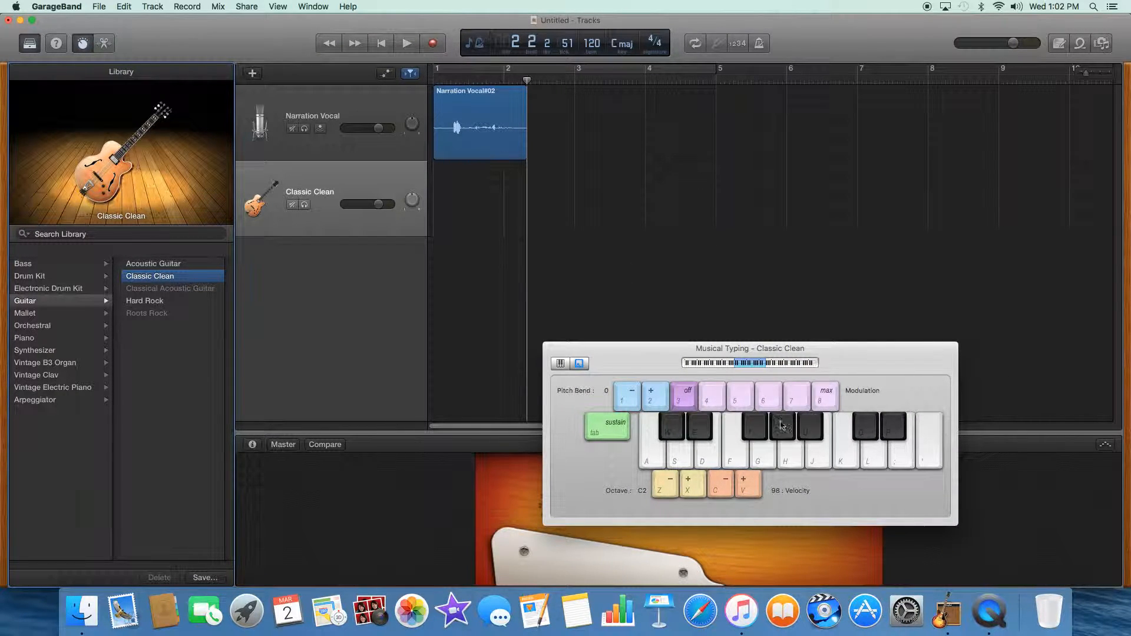
{"action": "key", "text": "a"}
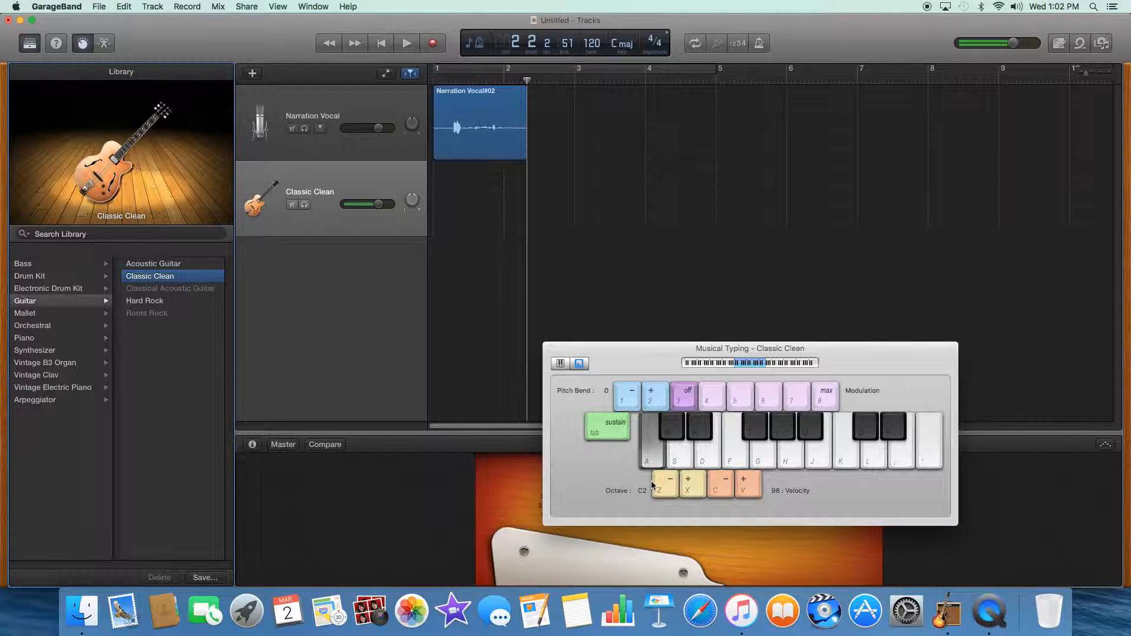
{"action": "key", "text": "s"}
{"action": "key", "text": "d"}
{"action": "key", "text": "a"}
{"action": "key", "text": "d"}
{"action": "key", "text": "f"}
{"action": "key", "text": "g"}
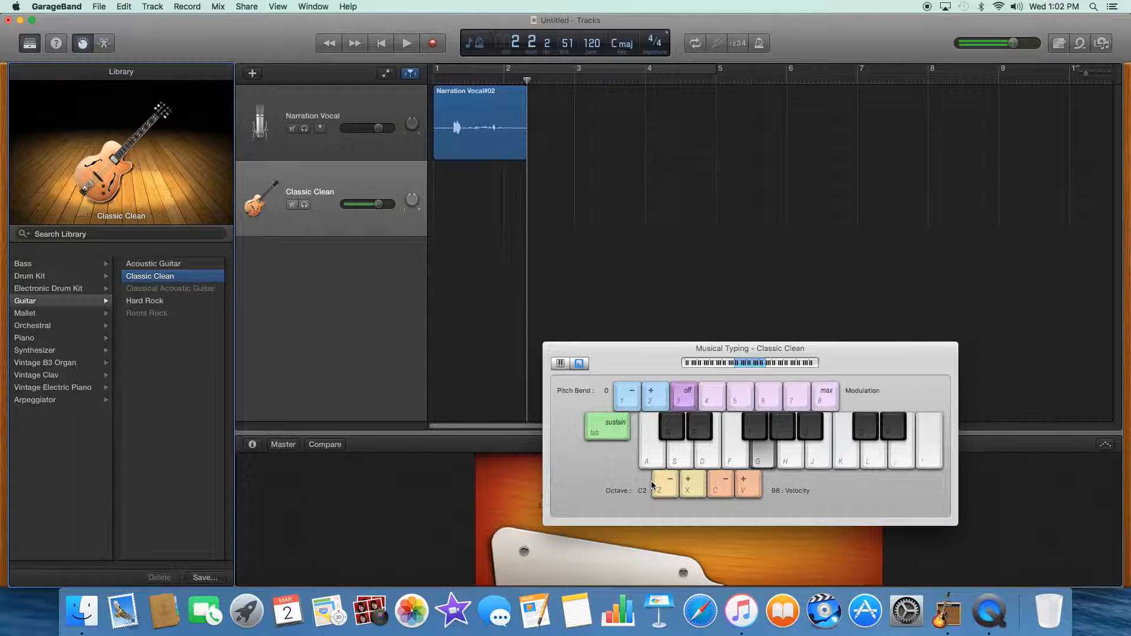
{"action": "key", "text": "a"}
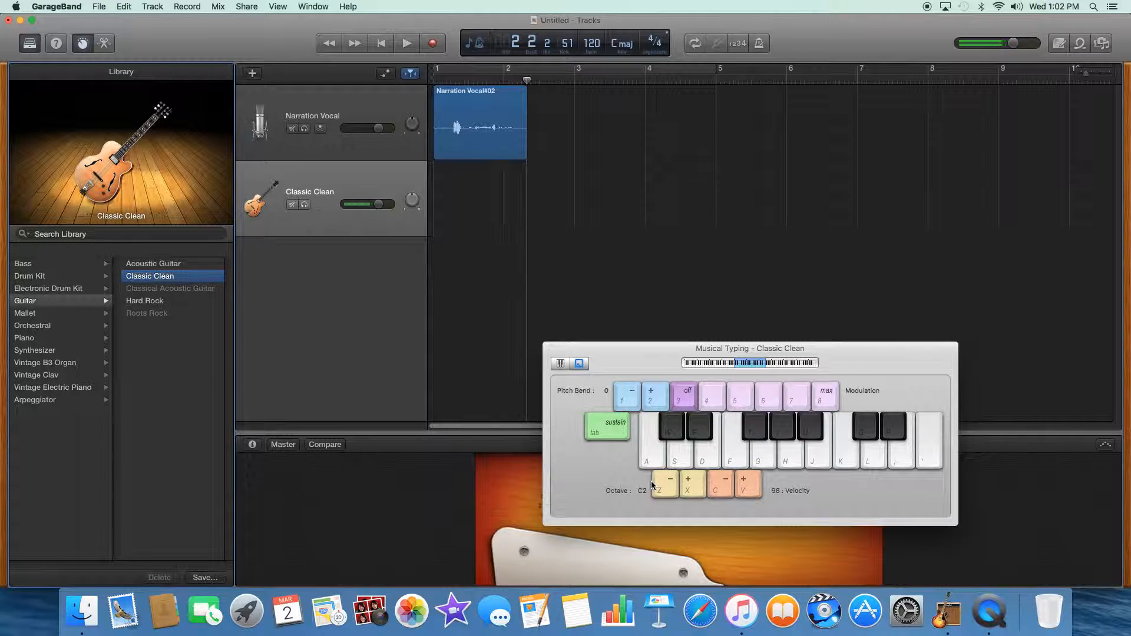
Step: Record a simple melody of about four bars on the Classic Clean track with the five lowest white notes of Musical Typing
{"action": "left_click", "coordinate": [434, 48]}
{"action": "key", "text": "a"}
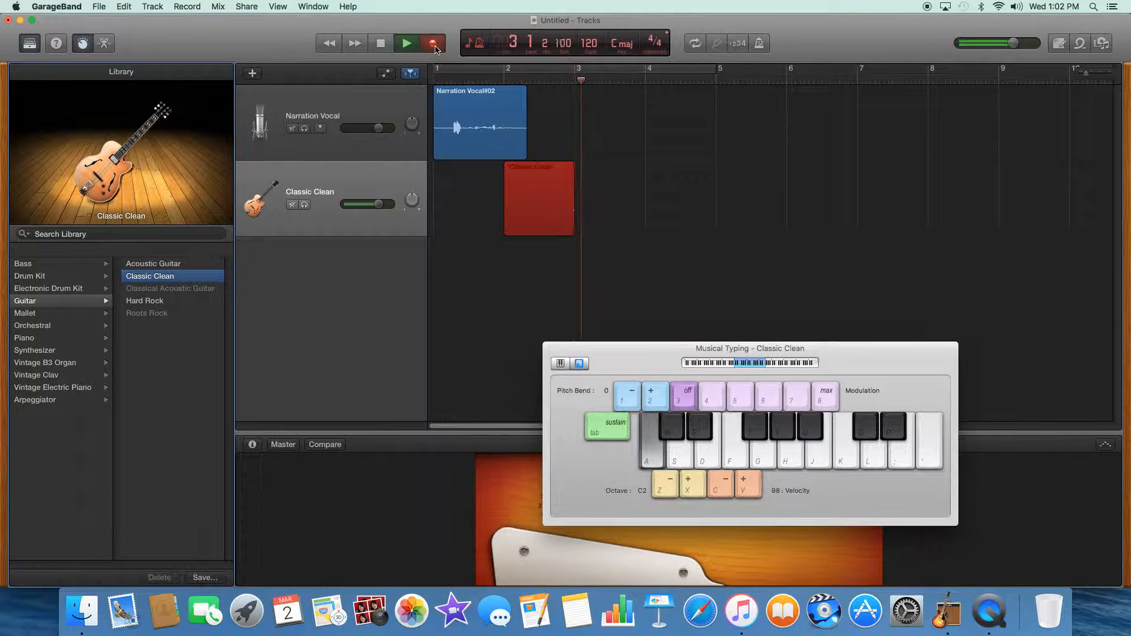
{"action": "key", "text": "s"}
{"action": "key", "text": "d"}
{"action": "key", "text": "a"}
{"action": "key", "text": "d"}
{"action": "key", "text": "a"}
{"action": "key", "text": "d"}
{"action": "key", "text": "a"}
{"action": "key", "text": "d"}
{"action": "key", "text": "a"}
{"action": "key", "text": "s"}
{"action": "key", "text": "d"}
{"action": "key", "text": "f"}
{"action": "key", "text": "g"}
{"action": "key", "text": "f"}
{"action": "key", "text": "d"}
{"action": "key", "text": "s"}
{"action": "key", "text": "a"}
{"action": "key", "text": "d"}
{"action": "key", "text": "a"}
{"action": "left_click", "coordinate": [378, 45]}
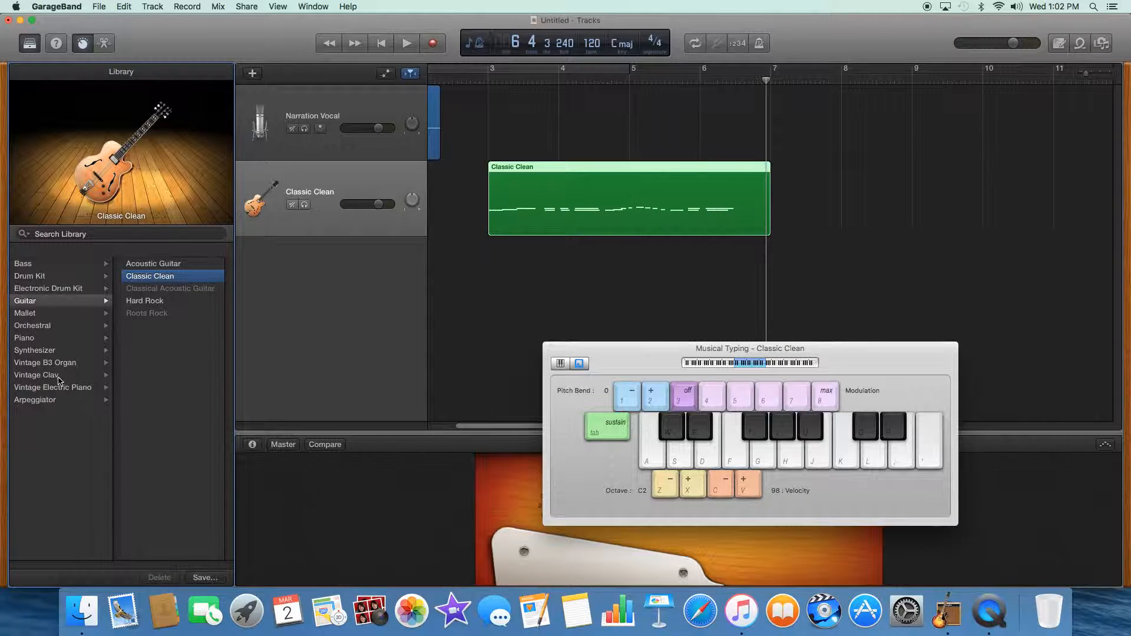
Step: Close the Musical Typing keyboard and move the Classic Clean region earlier so it starts about midway through bar 1
{"action": "left_click", "coordinate": [46, 352]}
{"action": "left_click", "coordinate": [44, 401]}
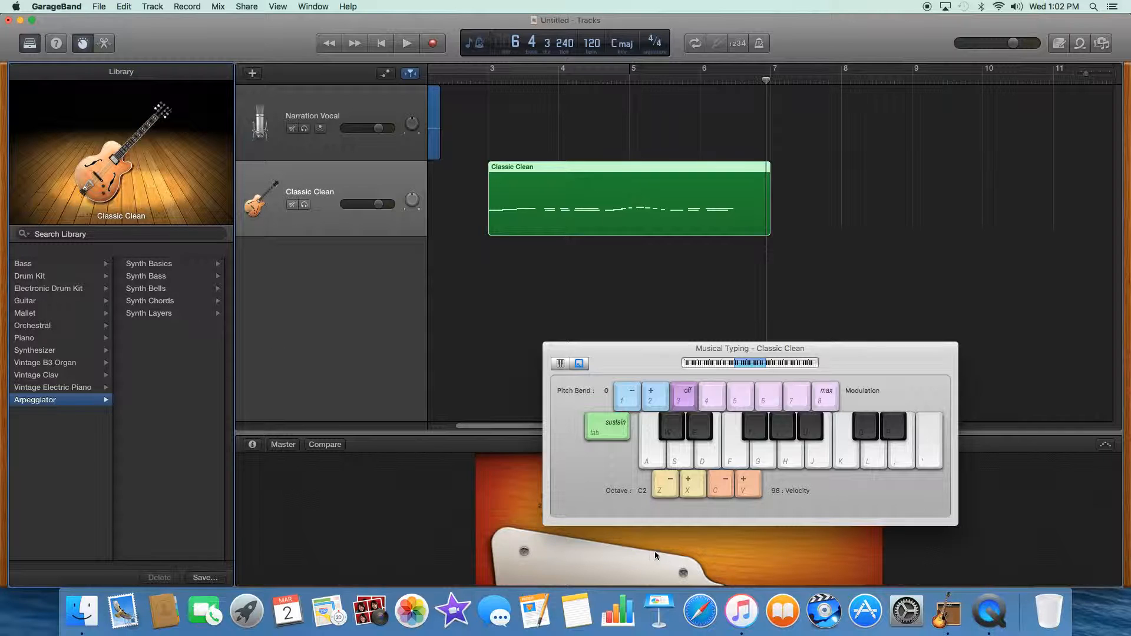
{"action": "left_click", "coordinate": [550, 348]}
{"action": "left_click_drag", "start_coordinate": [609, 429], "coordinate": [532, 429]}
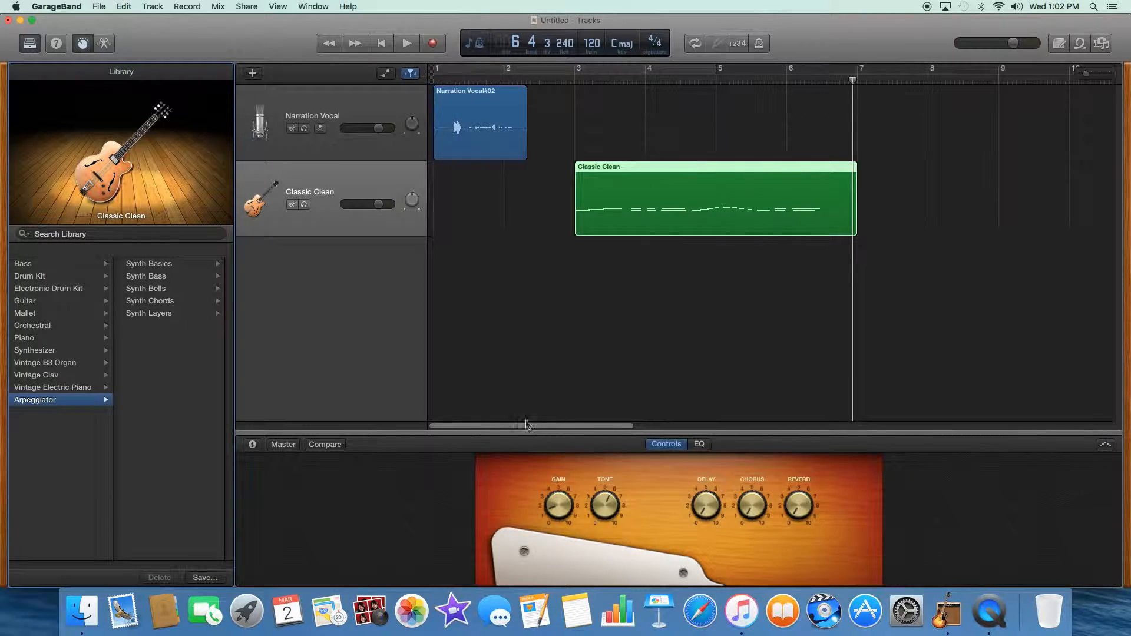
{"action": "left_click_drag", "start_coordinate": [689, 176], "coordinate": [579, 177]}
Step: Trim both ends of the Narration Vocal region and move it and the Classic Clean region to start at bar 1
{"action": "left_click", "coordinate": [524, 118]}
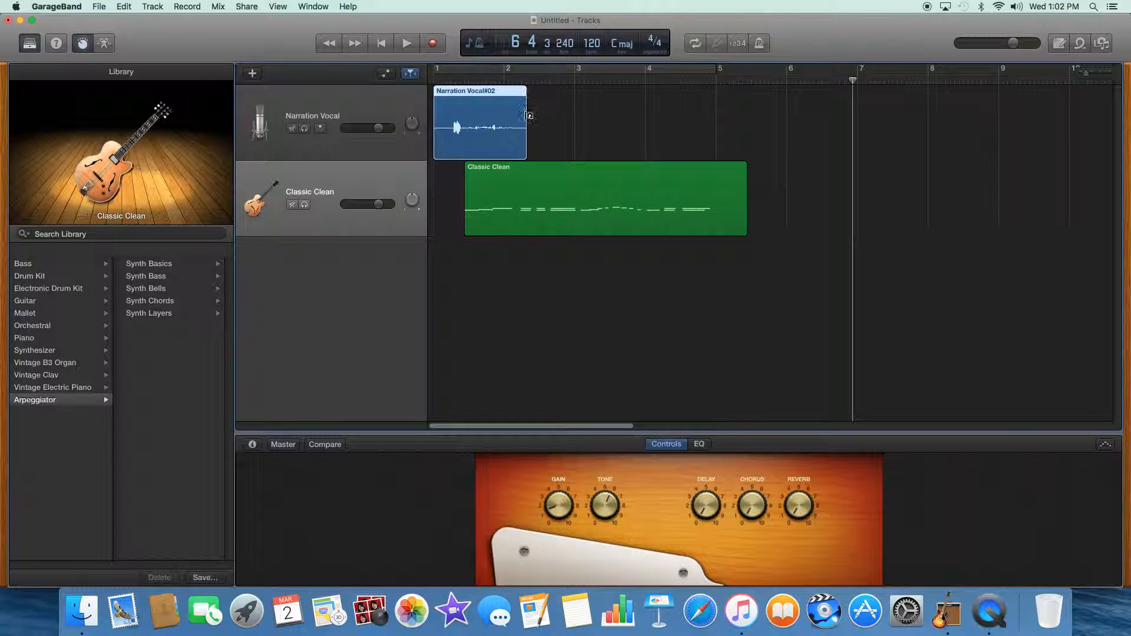
{"action": "left_click_drag", "start_coordinate": [525, 140], "coordinate": [518, 144]}
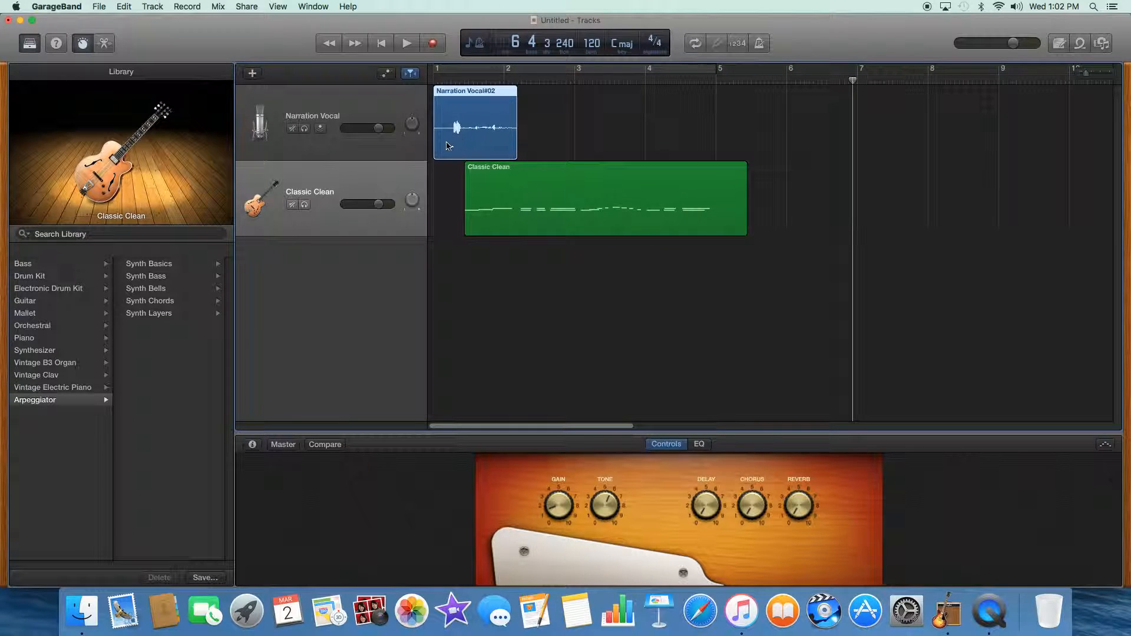
{"action": "left_click_drag", "start_coordinate": [435, 141], "coordinate": [451, 142]}
{"action": "left_click_drag", "start_coordinate": [492, 97], "coordinate": [475, 97]}
{"action": "left_click", "coordinate": [567, 172]}
{"action": "left_click_drag", "start_coordinate": [567, 173], "coordinate": [535, 173]}
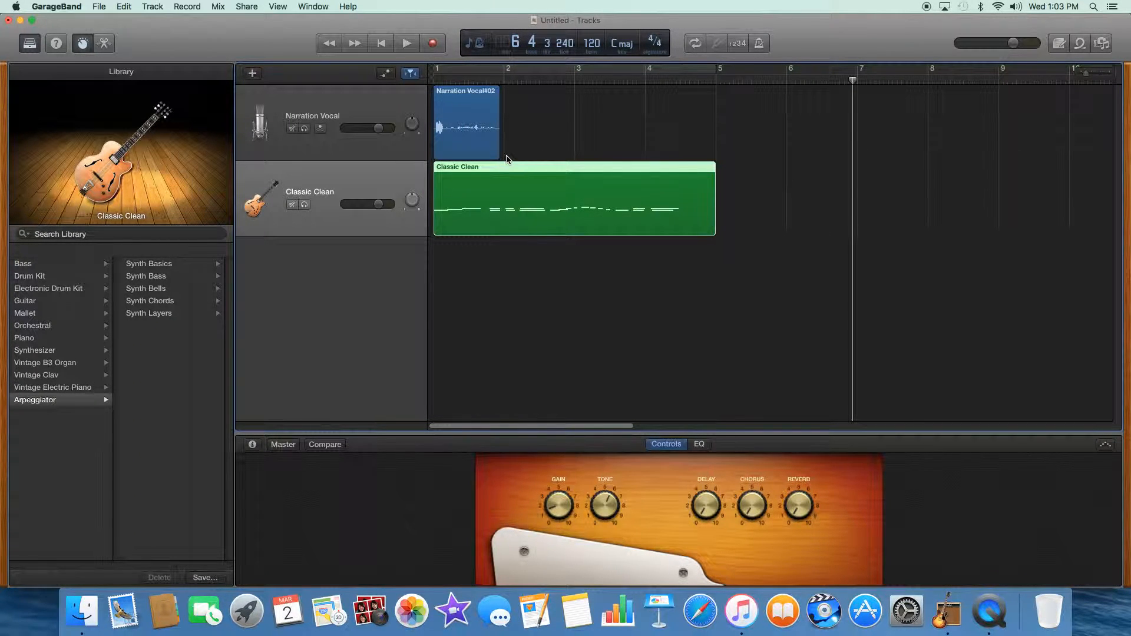
{"action": "left_click", "coordinate": [436, 70]}
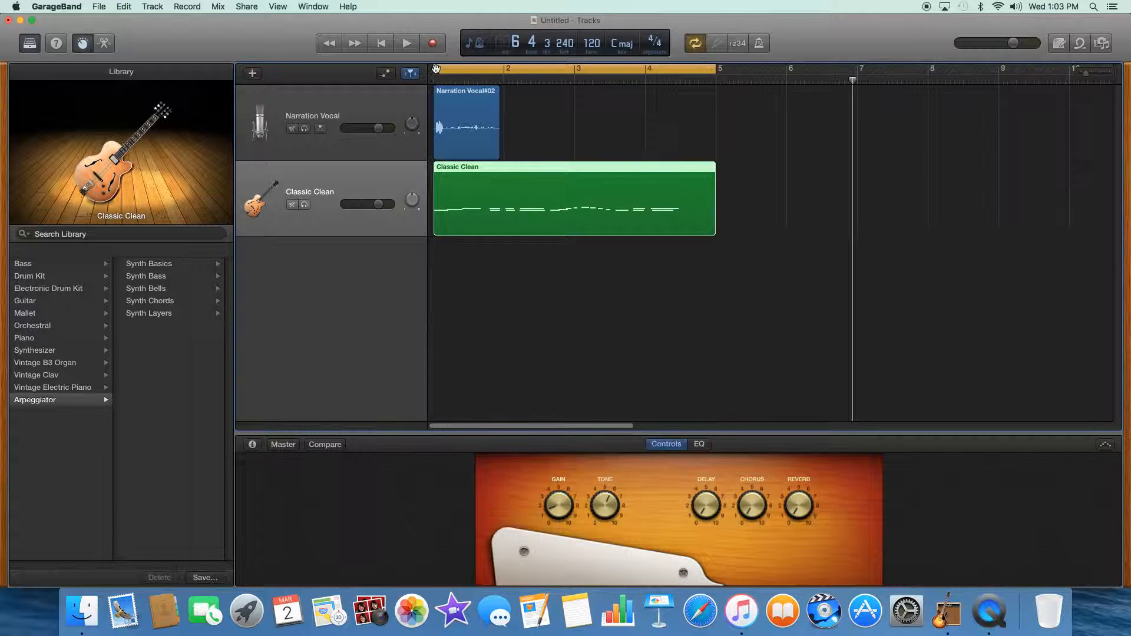
{"action": "left_click", "coordinate": [443, 69]}
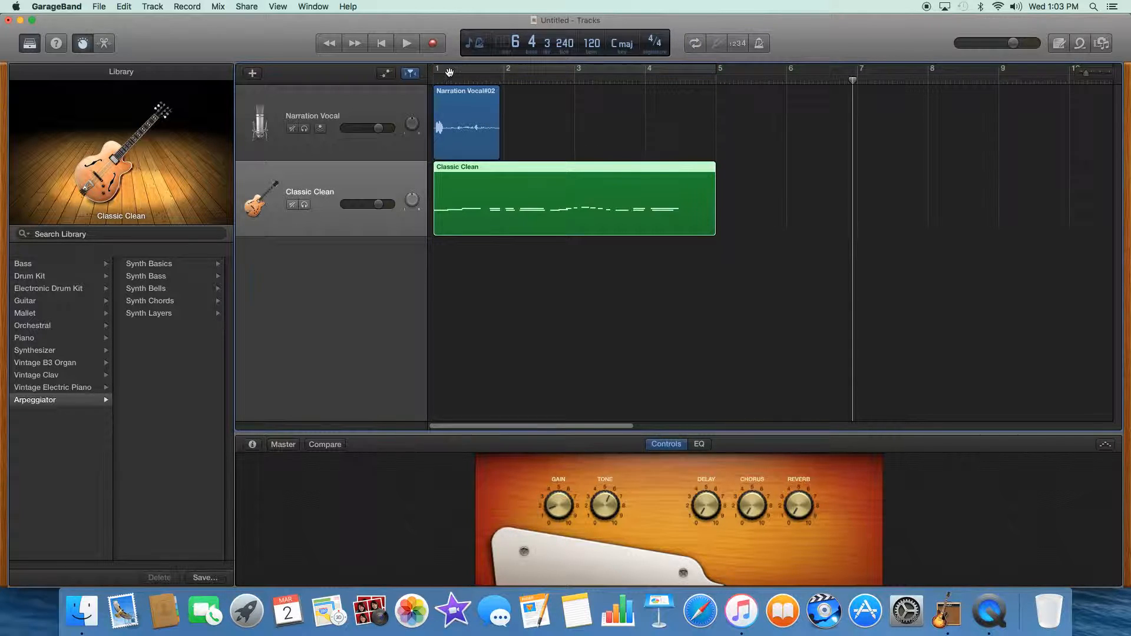
{"action": "left_click", "coordinate": [449, 71]}
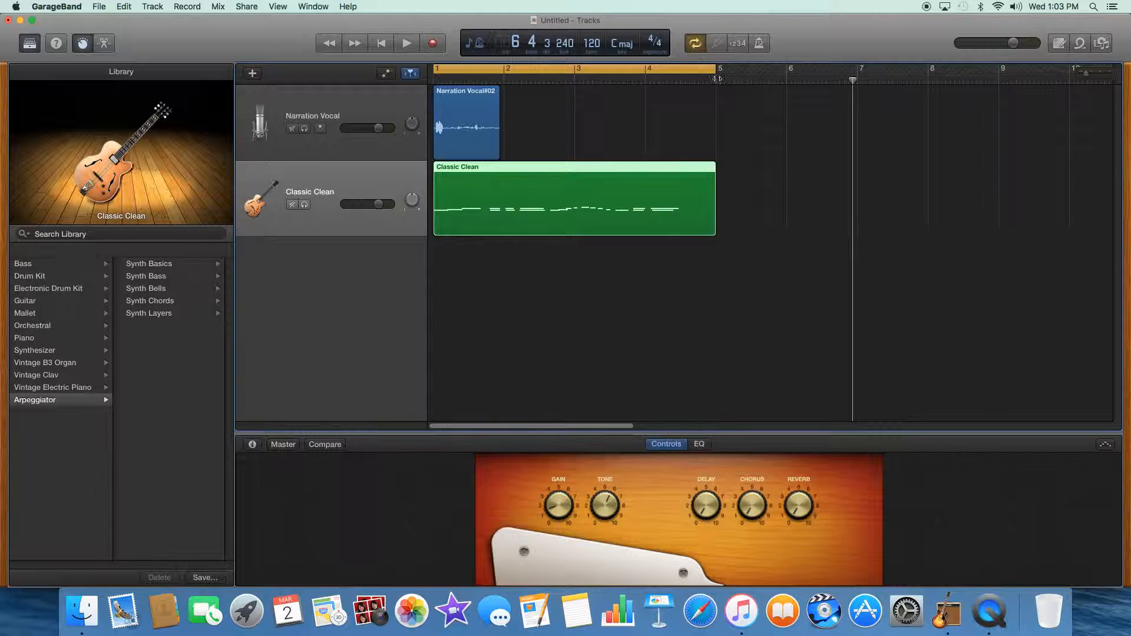
{"action": "left_click", "coordinate": [442, 69]}
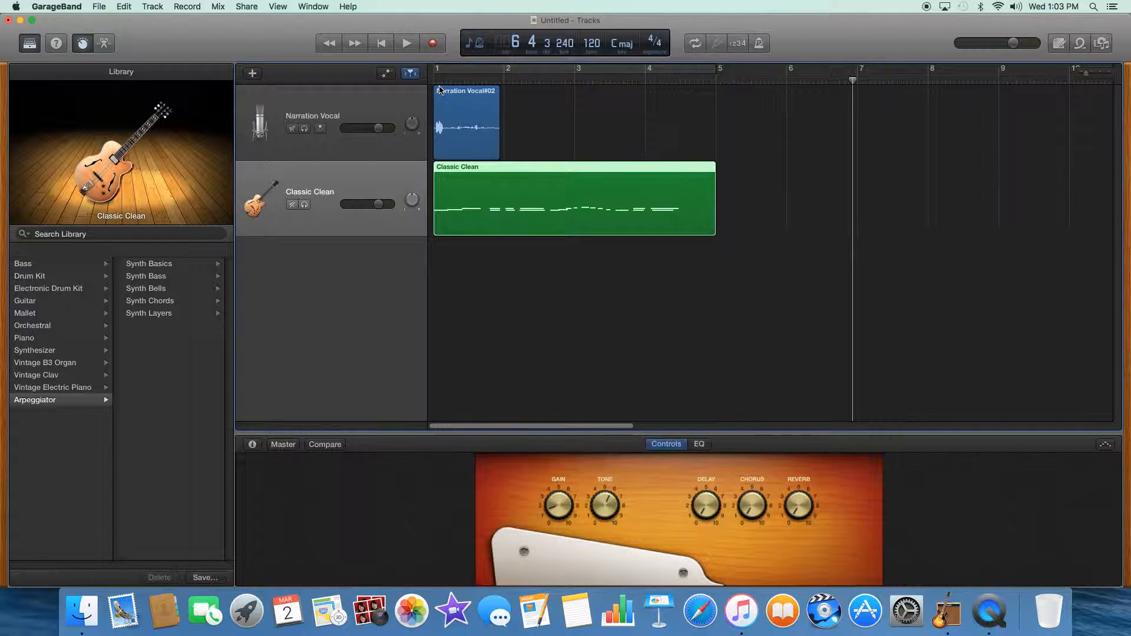
Step: Return the playhead to the start of bar 1 and play back part of the two tracks together
{"action": "left_click_drag", "start_coordinate": [848, 78], "coordinate": [439, 72]}
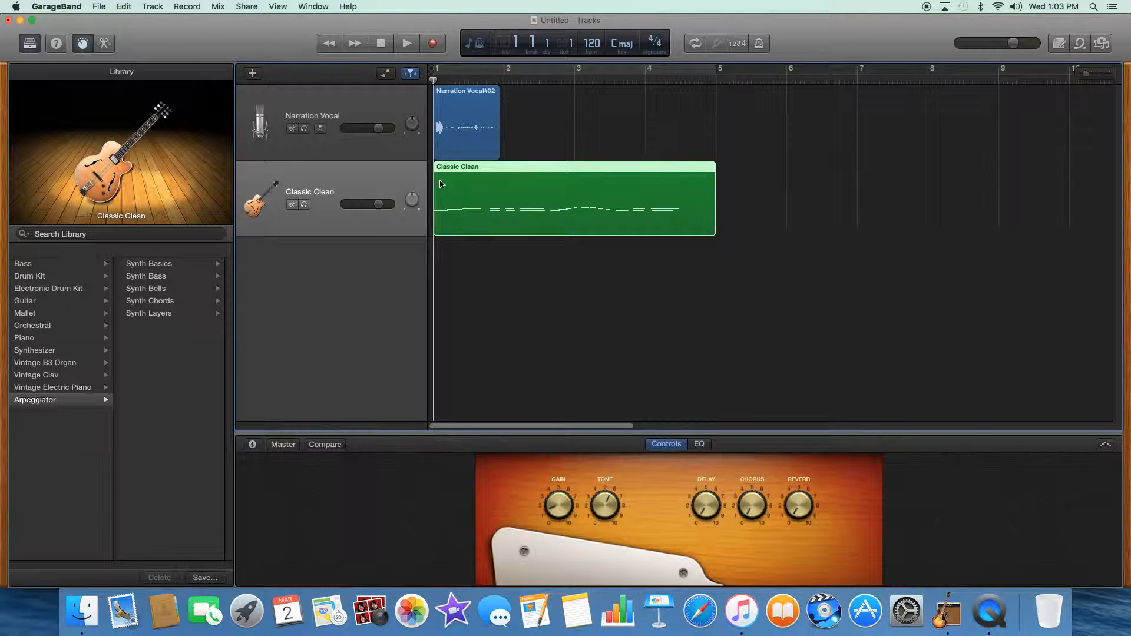
{"action": "key", "text": "space"}
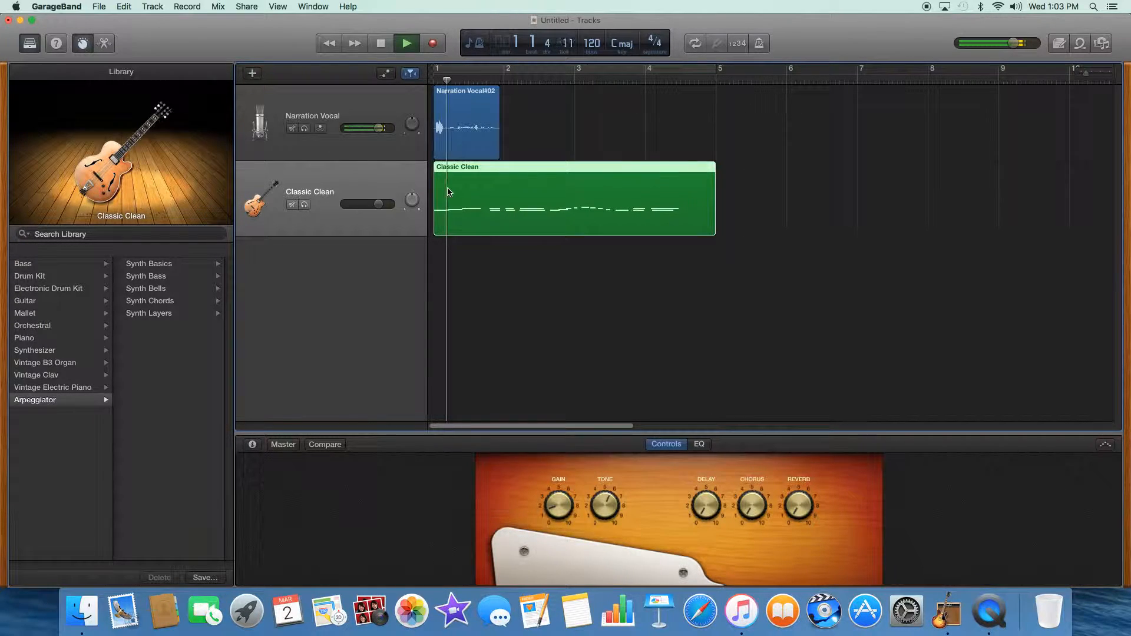
{"action": "key", "text": "space"}
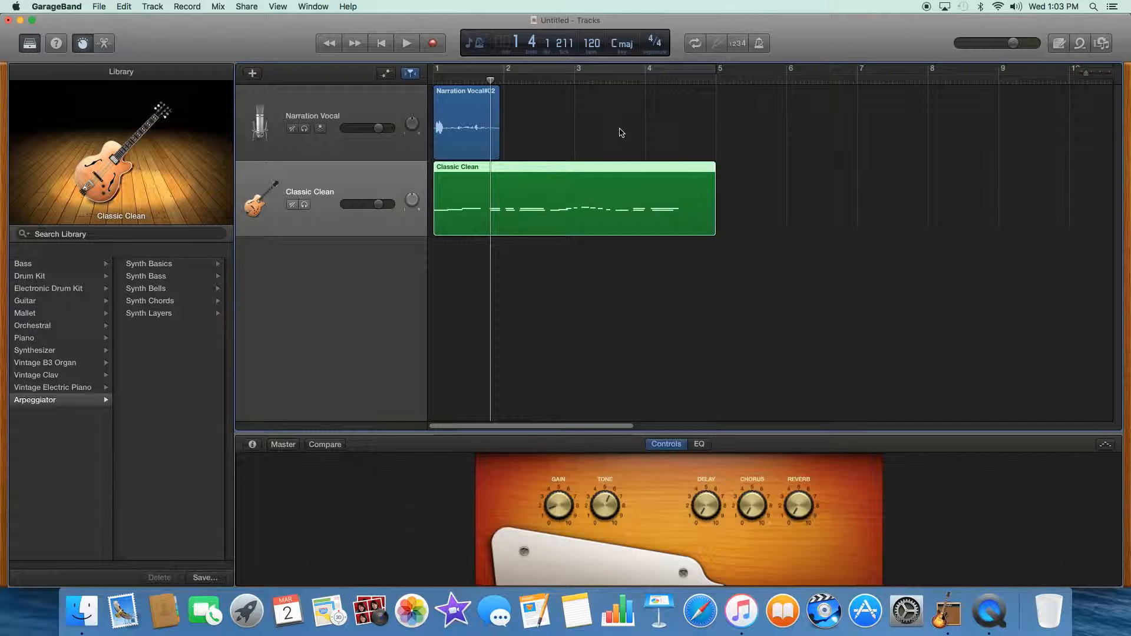
Step: Share the song to iTunes, titled with the speaker's name followed by "voice and Guitar", and pause and close it there
{"action": "left_click", "coordinate": [245, 7]}
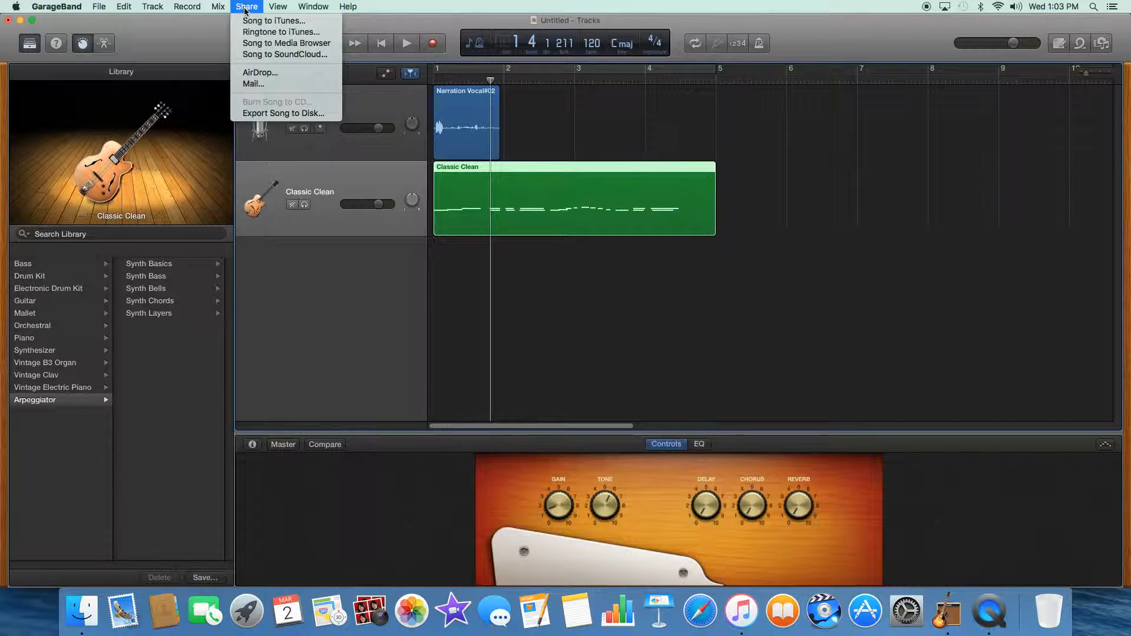
{"action": "left_click", "coordinate": [256, 21]}
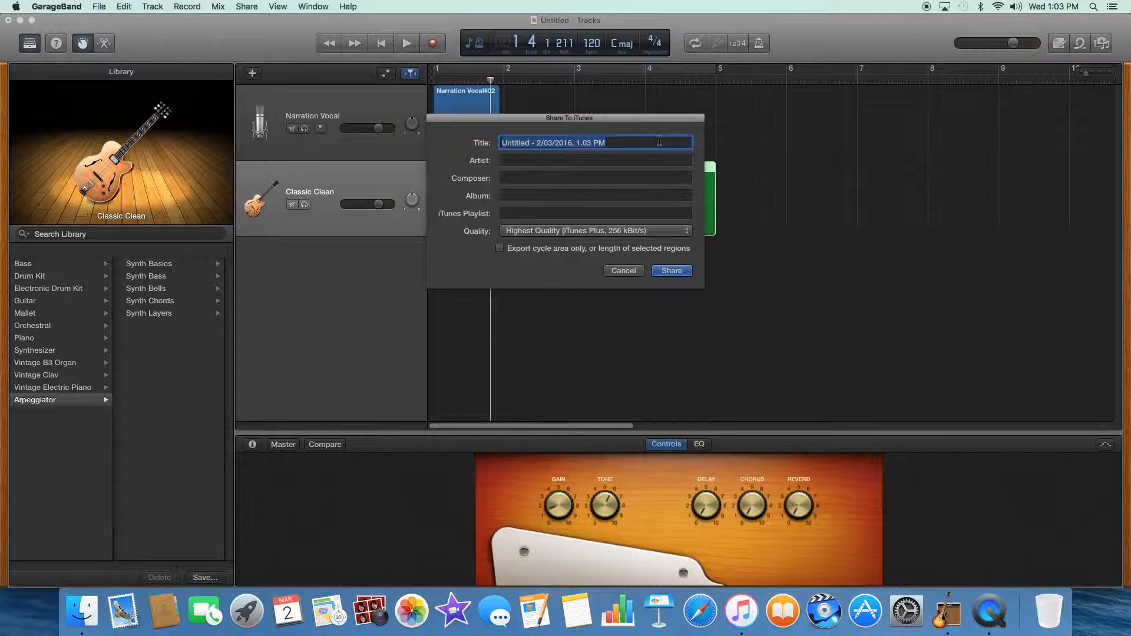
{"action": "type", "text": "Mr Lewis"}
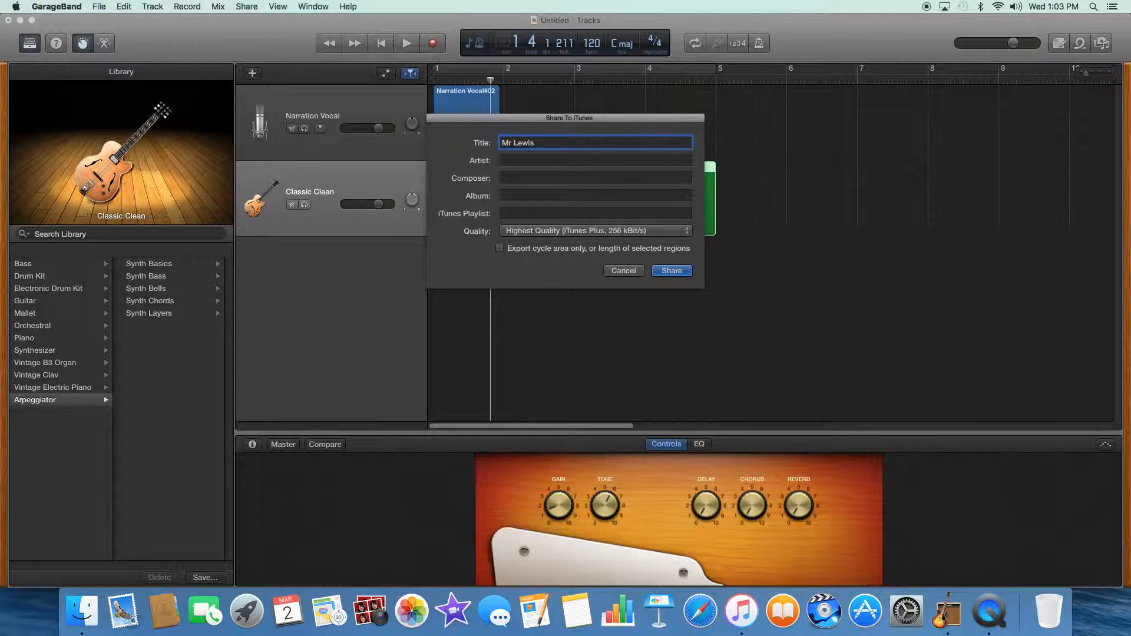
{"action": "type", "text": " voice and Guitar"}
{"action": "left_click", "coordinate": [595, 177]}
{"action": "key", "text": "Tab"}
{"action": "key", "text": "Tab"}
{"action": "left_click", "coordinate": [671, 271]}
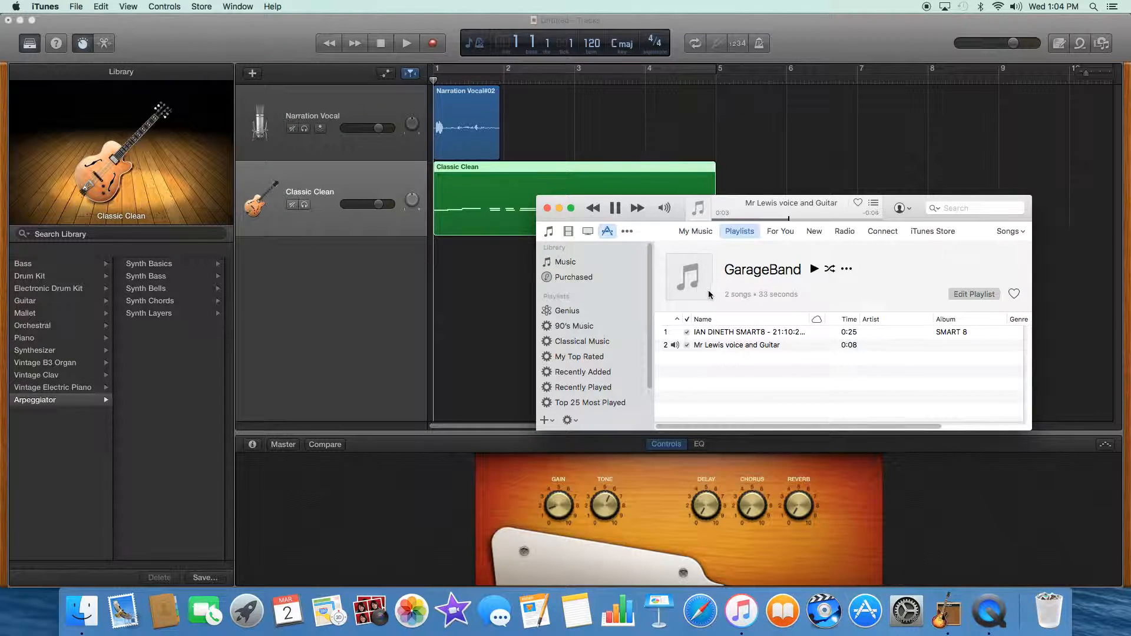
{"action": "left_click", "coordinate": [614, 207]}
{"action": "left_click", "coordinate": [547, 209]}
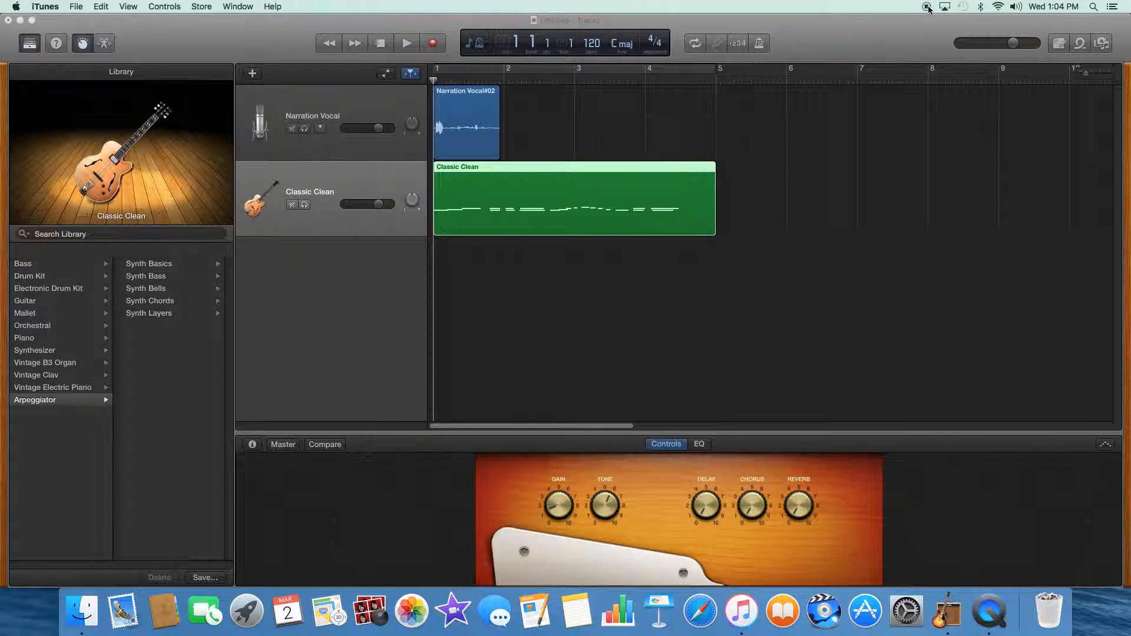
Step: Switch back to GarageBand and save the project to the Desktop as Project 2
{"action": "left_click", "coordinate": [76, 7]}
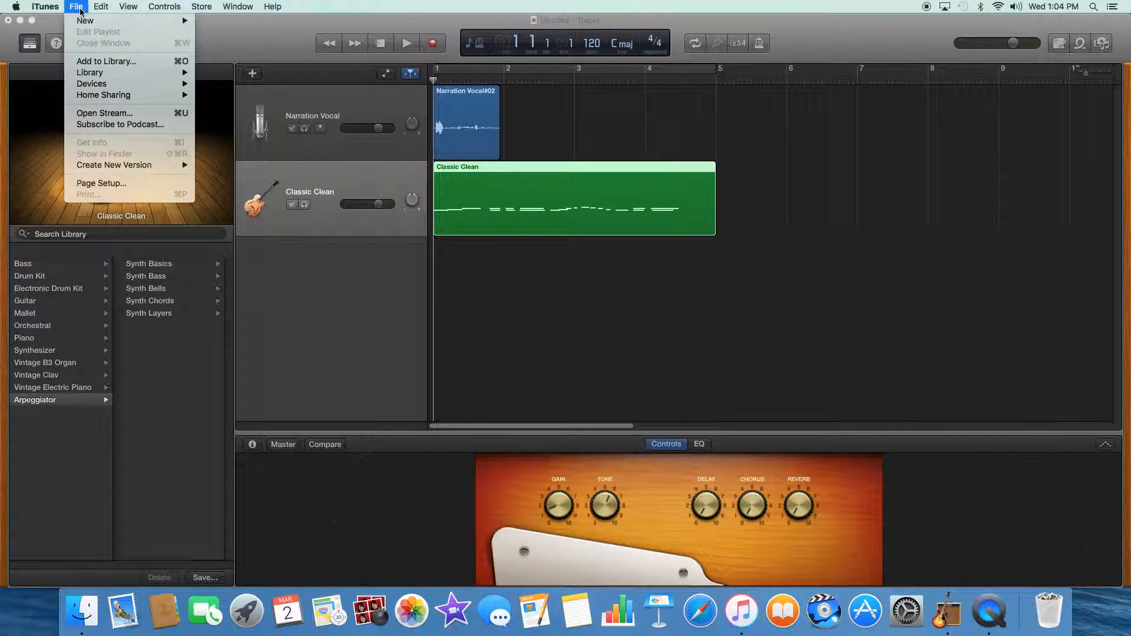
{"action": "left_click", "coordinate": [90, 15]}
{"action": "left_click", "coordinate": [96, 8]}
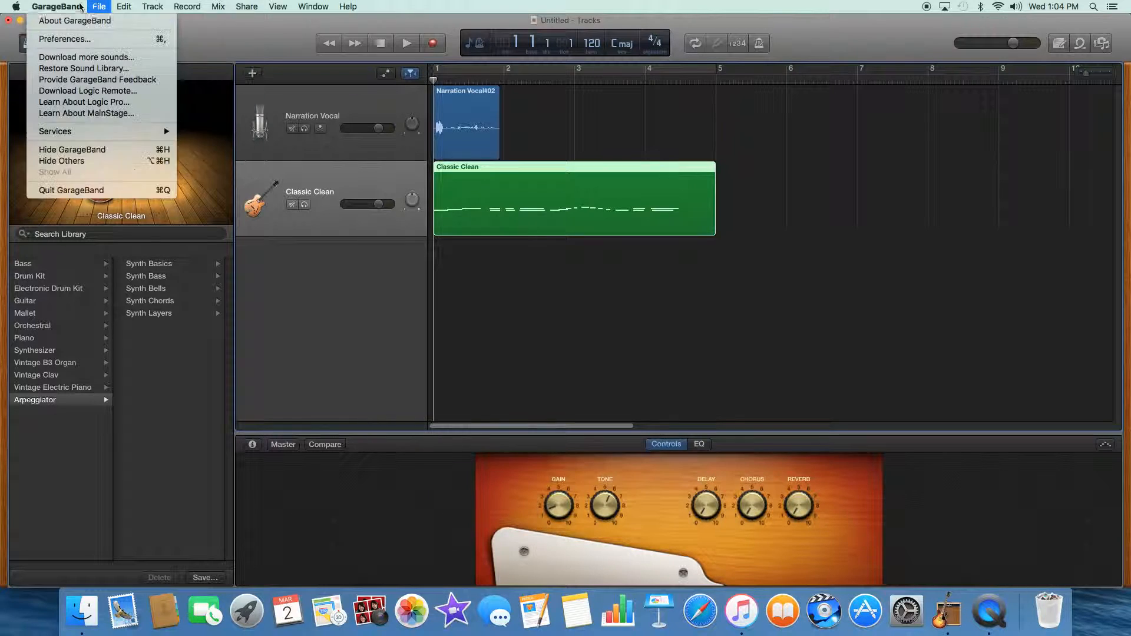
{"action": "left_click", "coordinate": [109, 83]}
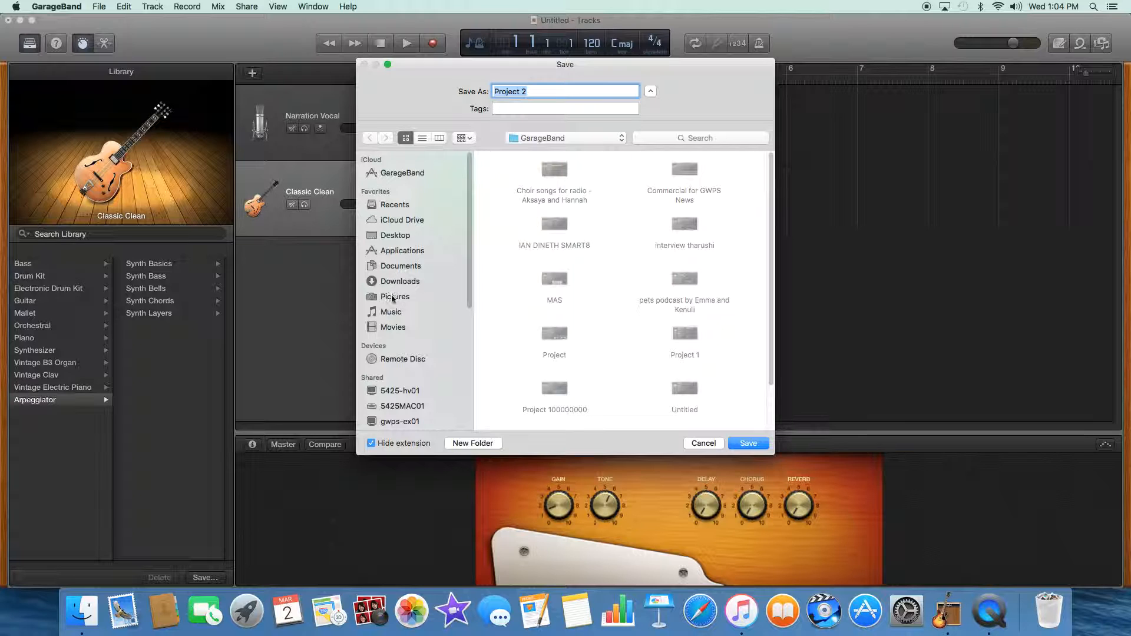
{"action": "left_click", "coordinate": [392, 235]}
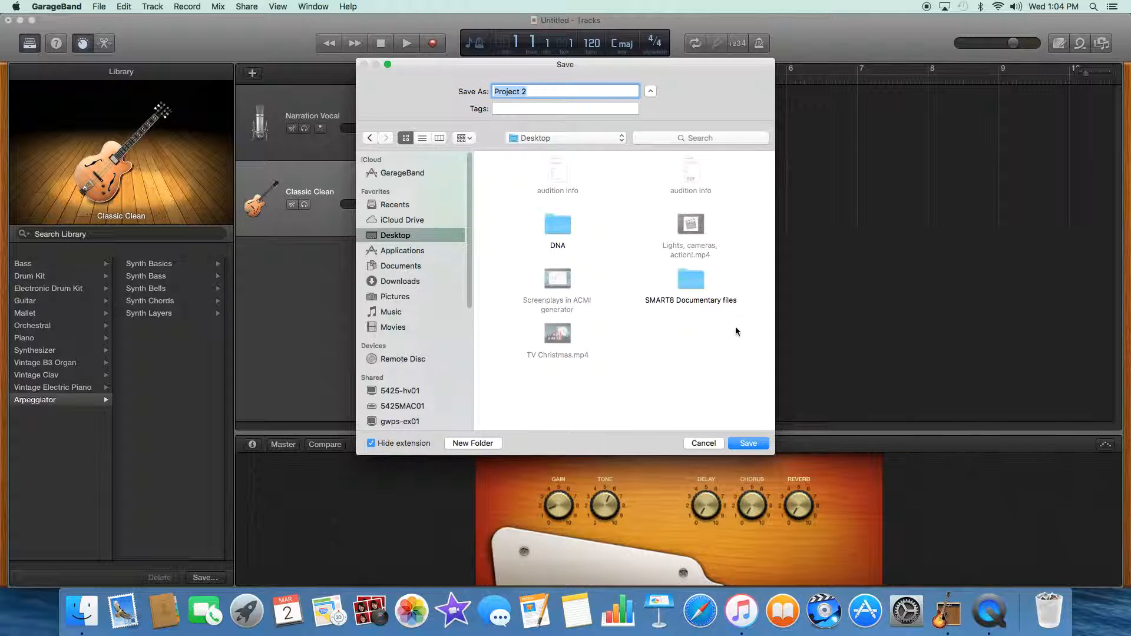
{"action": "left_click", "coordinate": [756, 445]}
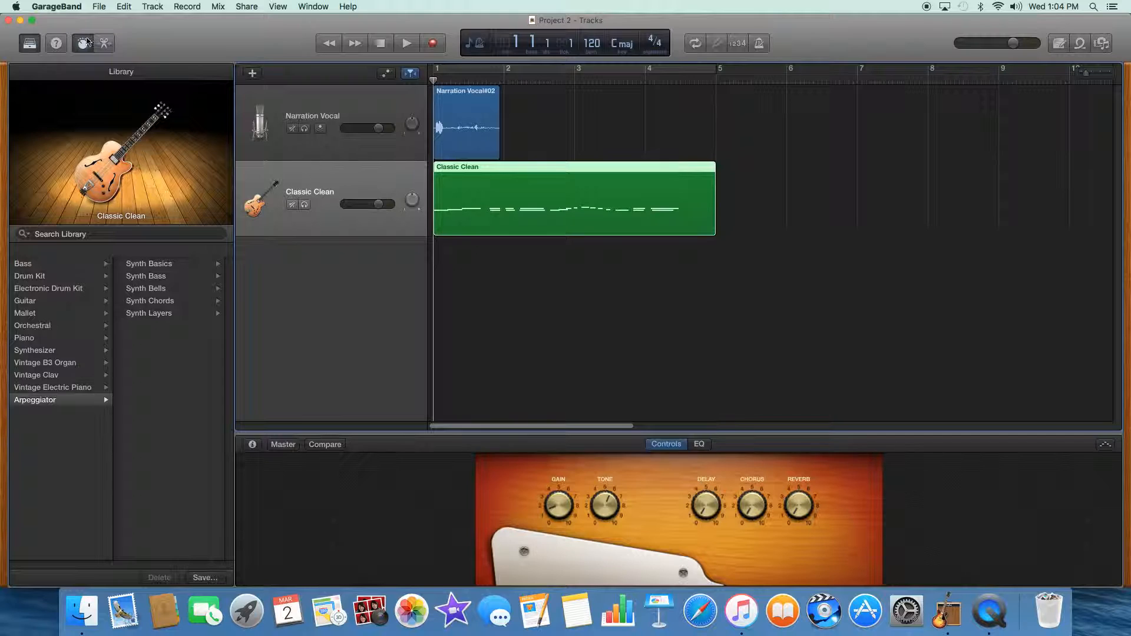
Step: Close the Project 2 window and quit GarageBand
{"action": "left_click", "coordinate": [9, 20]}
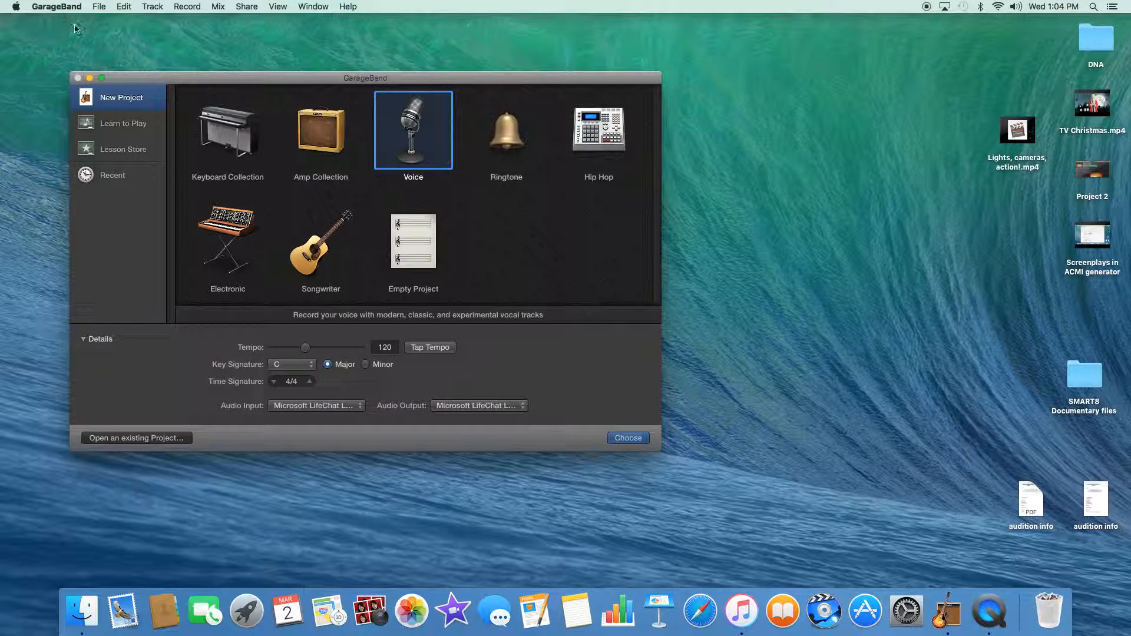
{"action": "left_click", "coordinate": [45, 7]}
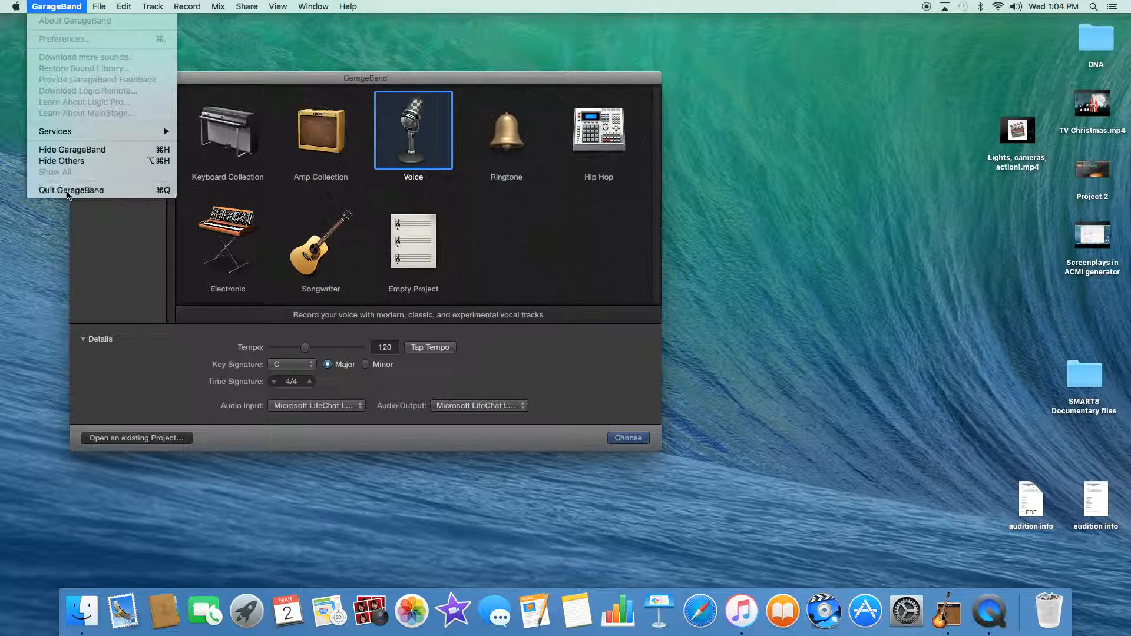
{"action": "left_click", "coordinate": [62, 190]}
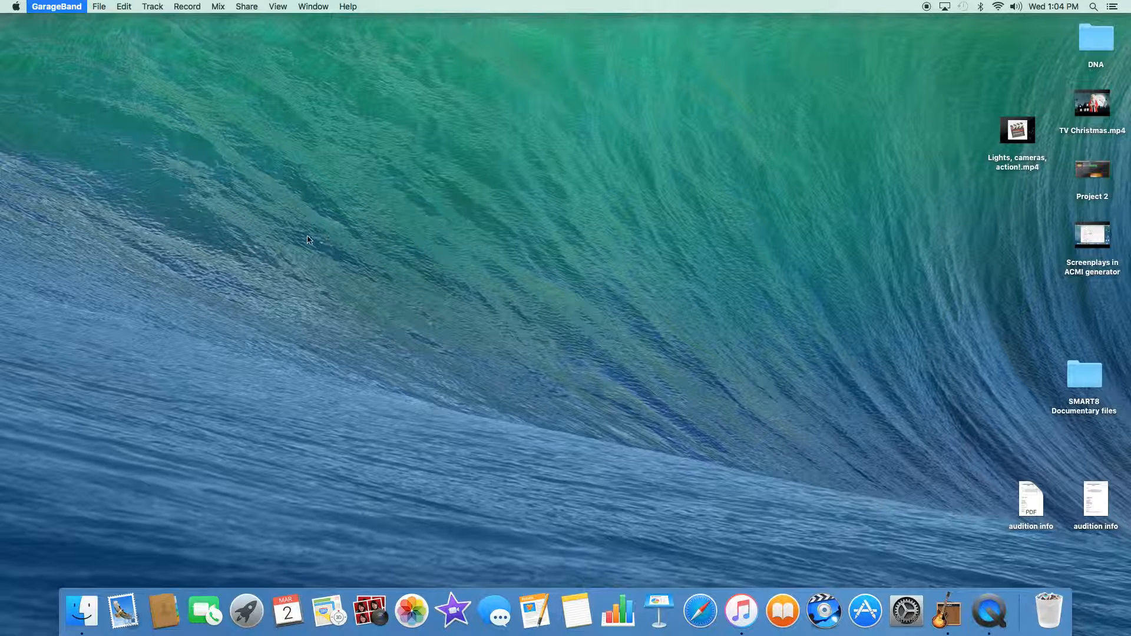